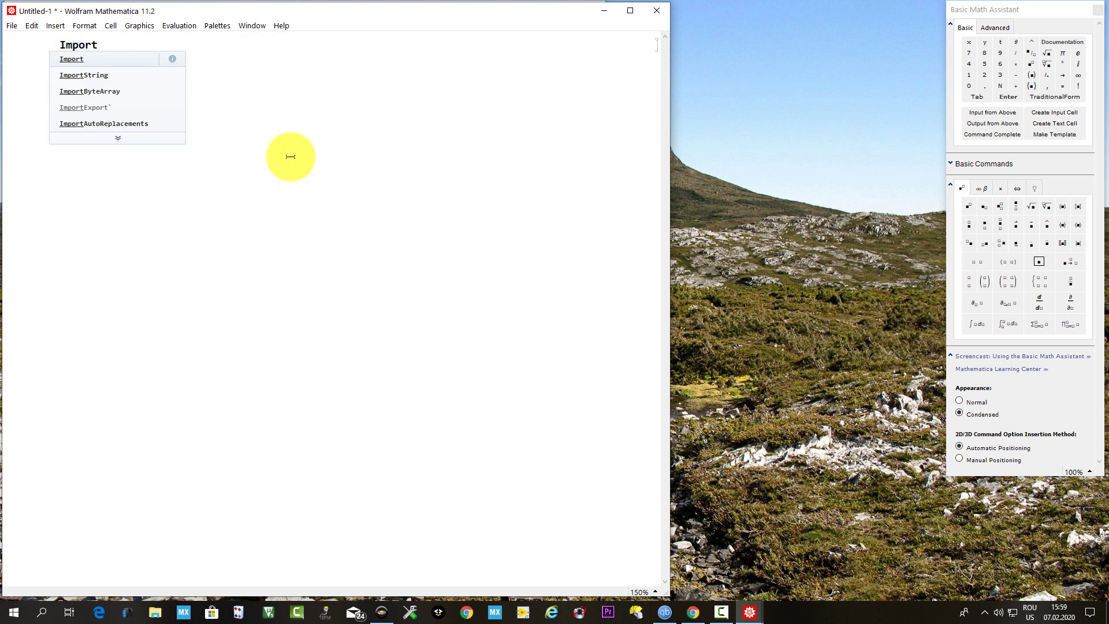
text([")
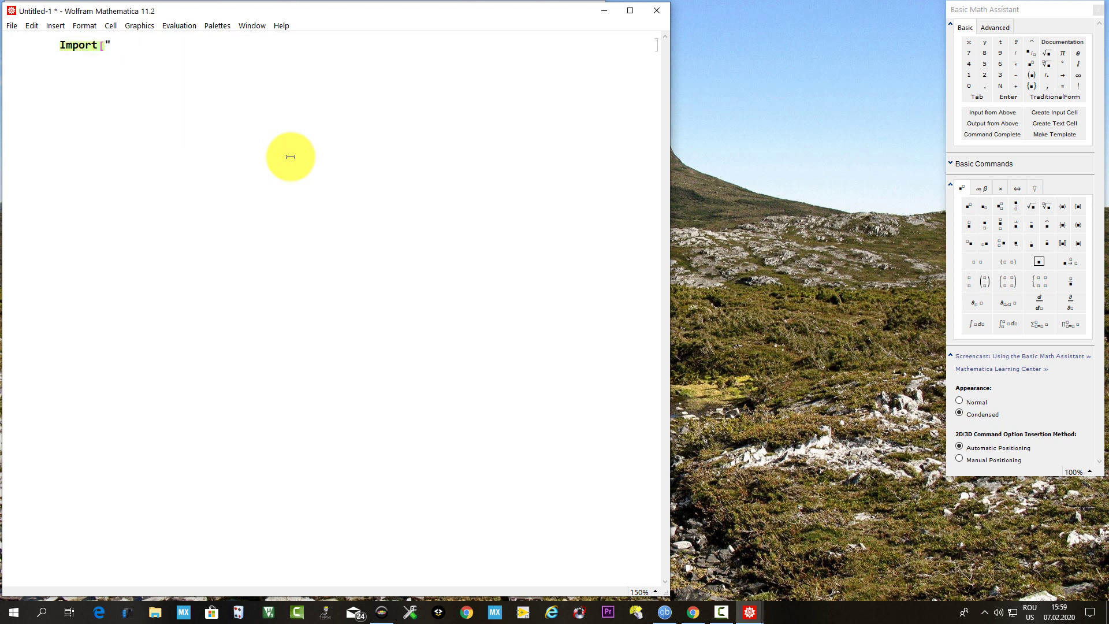
text(E:/Cat1.jpg", "Data"])
Import E:/Cat1.jpg pixel data as t1, invert it as 256 minus the data, and ArrayPlot it
click(62, 44)
text(t1 =)
click(307, 46)
text(;)
key(Return)
text(Arra)
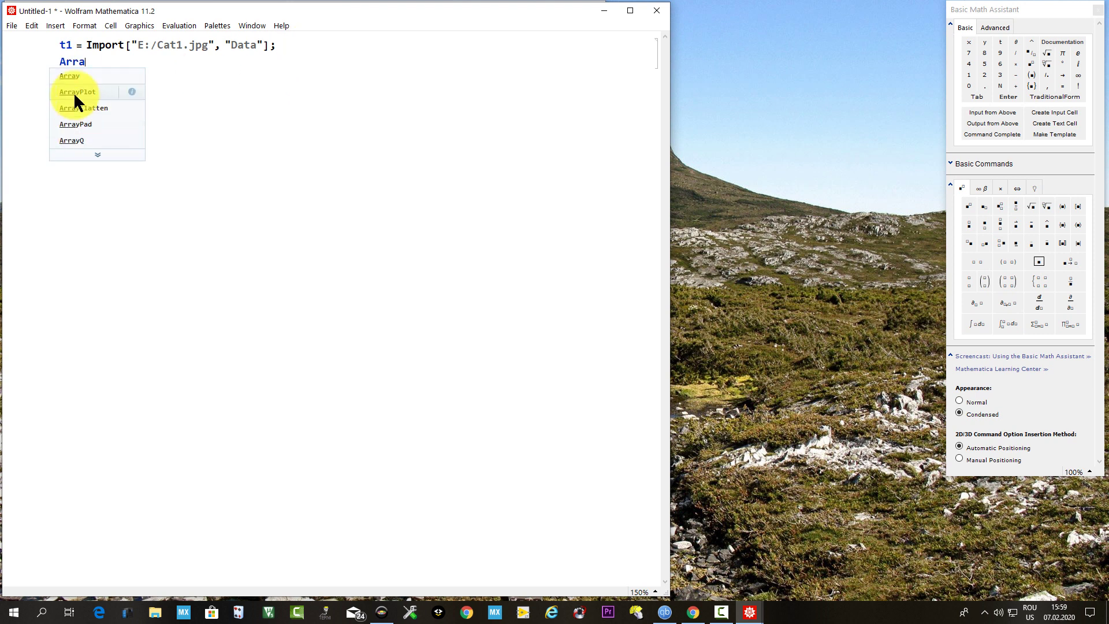
click(73, 93)
text([t1])
key(shift+Return)
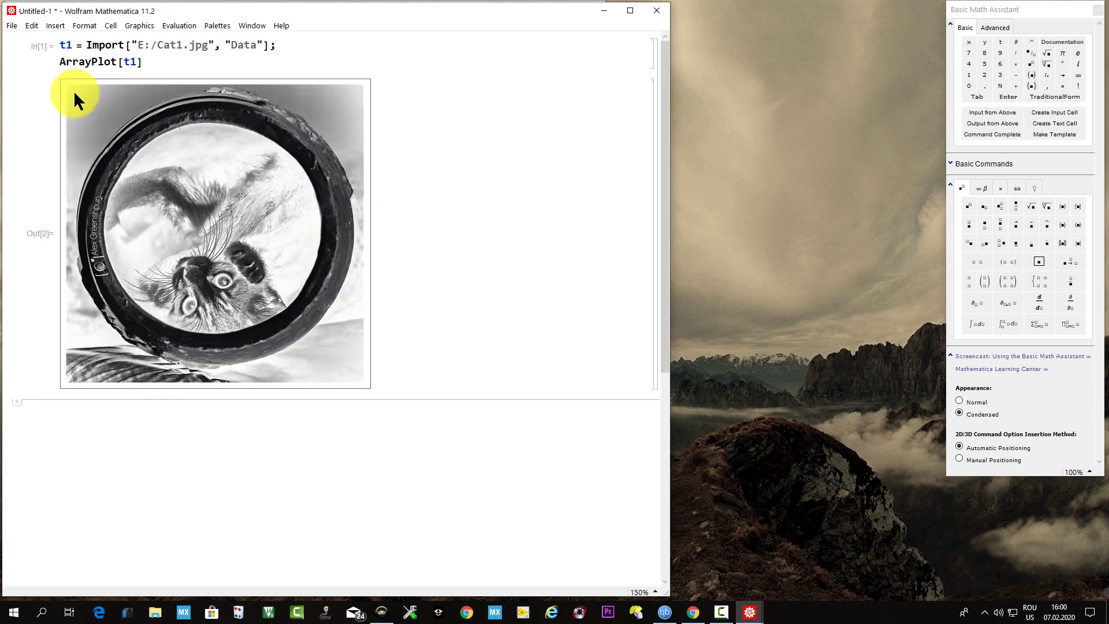
click(86, 44)
text(256 -)
key(shift+Return)
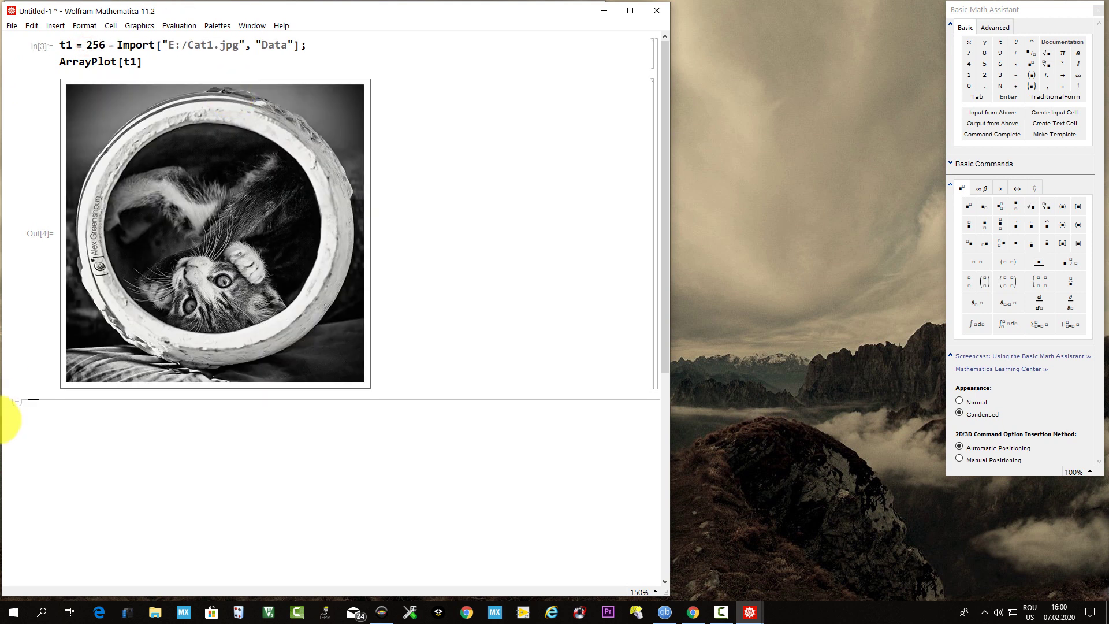
text(t1[[1, All]])
List t1's first row, then define t2 = t1[[All, All, 1]] as the first colour channel
key(shift+Return)
scroll(216, 563, down, 5)
scroll(223, 557, up, 6)
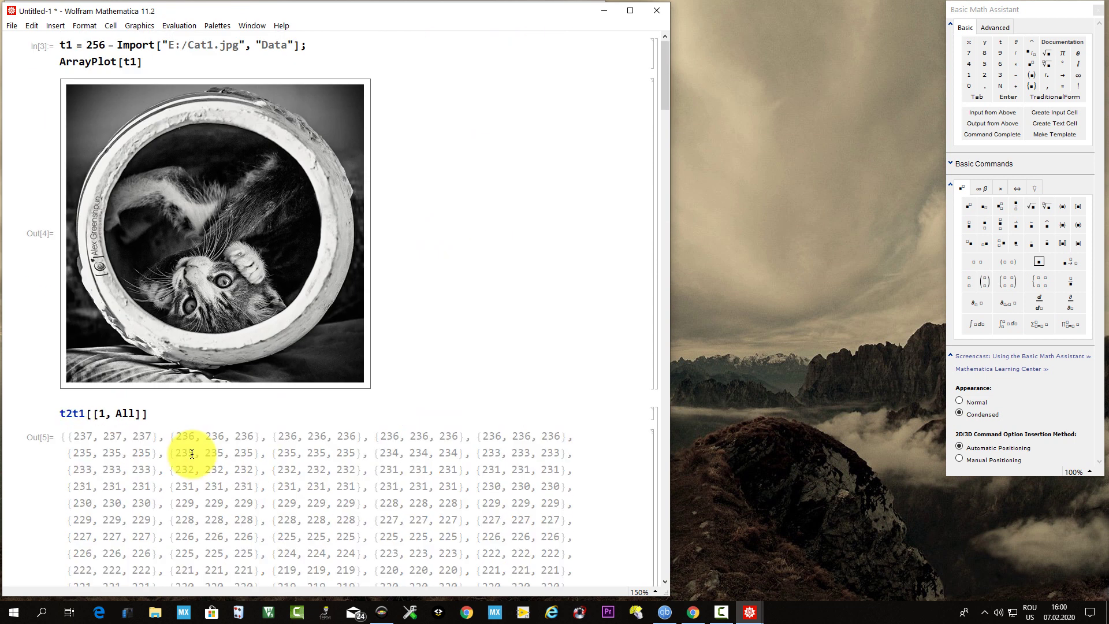
text(2 =)
key(Right)
key(Right)
key(Right)
key(Delete)
key(Delete)
key(Delete)
key(Right)
key(Right)
key(Right)
text(, All, 1)
key(Right)
key(Right)
text([[1, All)
key(Right)
key(Right)
key(shift+Return)
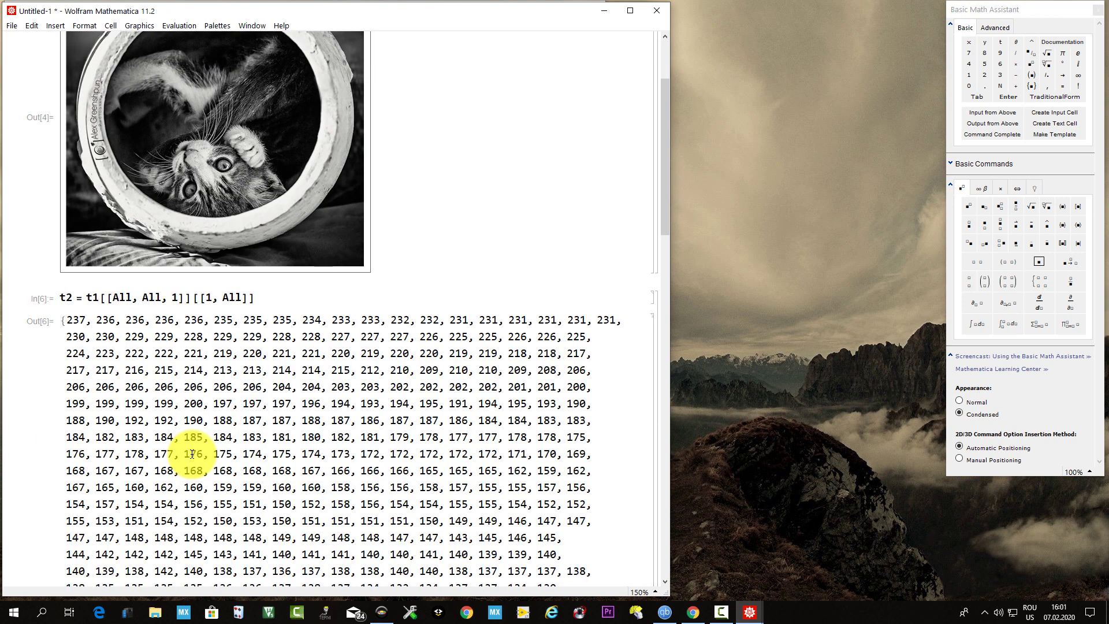
scroll(342, 442, down, 10)
scroll(332, 416, down, 5)
scroll(332, 416, up, 15)
scroll(331, 417, up, 1)
scroll(332, 416, down, 3)
Clear the long output and evaluate Dimensions[t2], showing 880 by 880
click(654, 279)
key(Delete)
click(264, 246)
drag(264, 246, 188, 248)
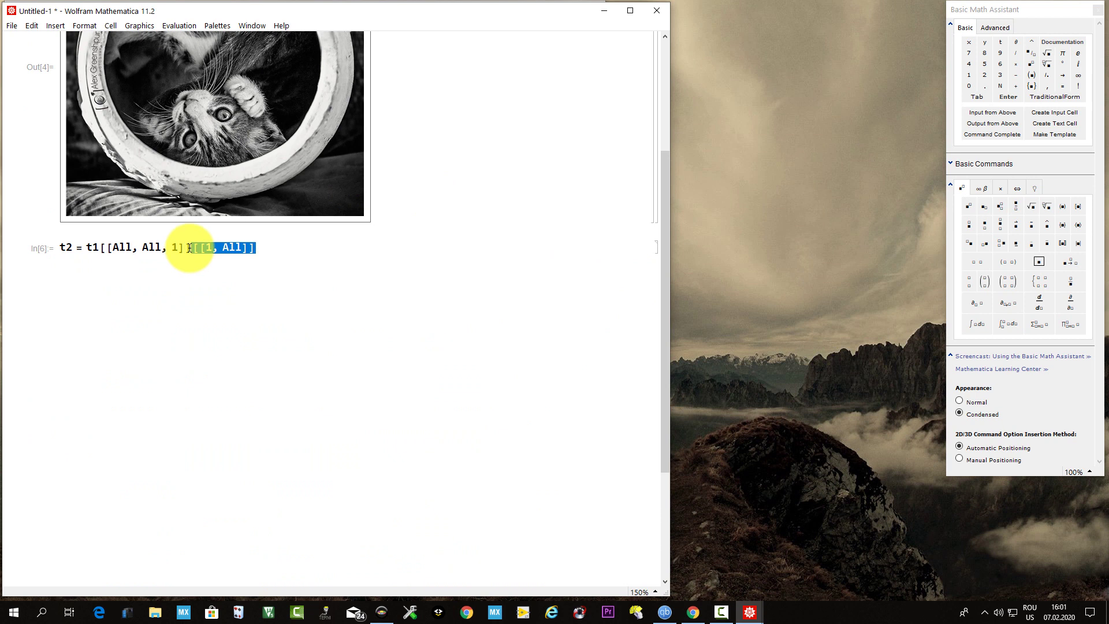
text(;)
key(Return)
text(Dimensions)
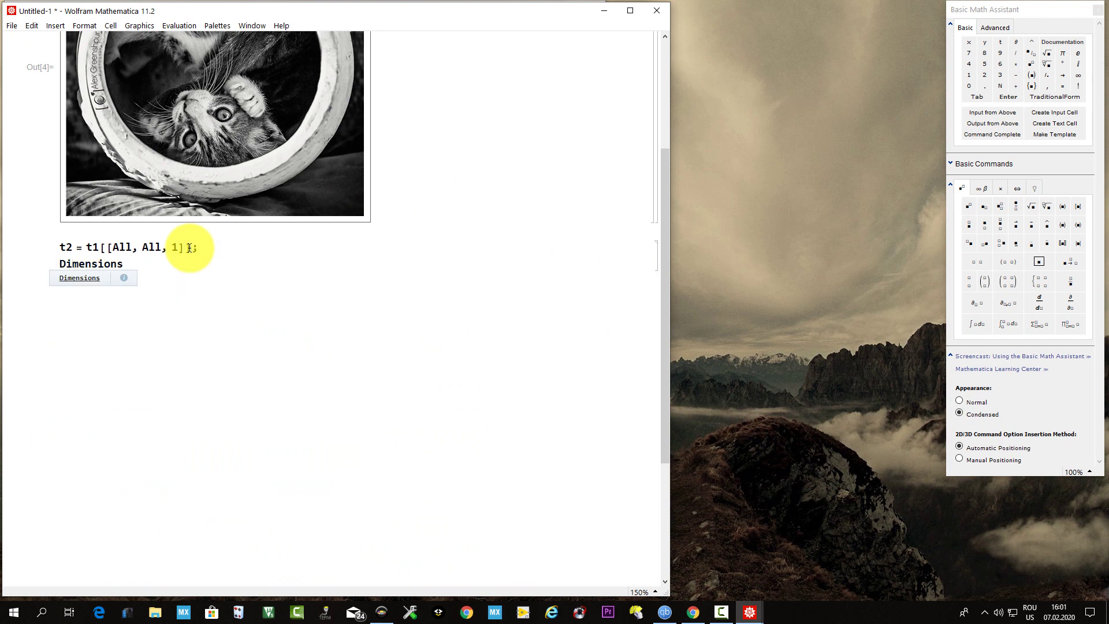
text([t2)
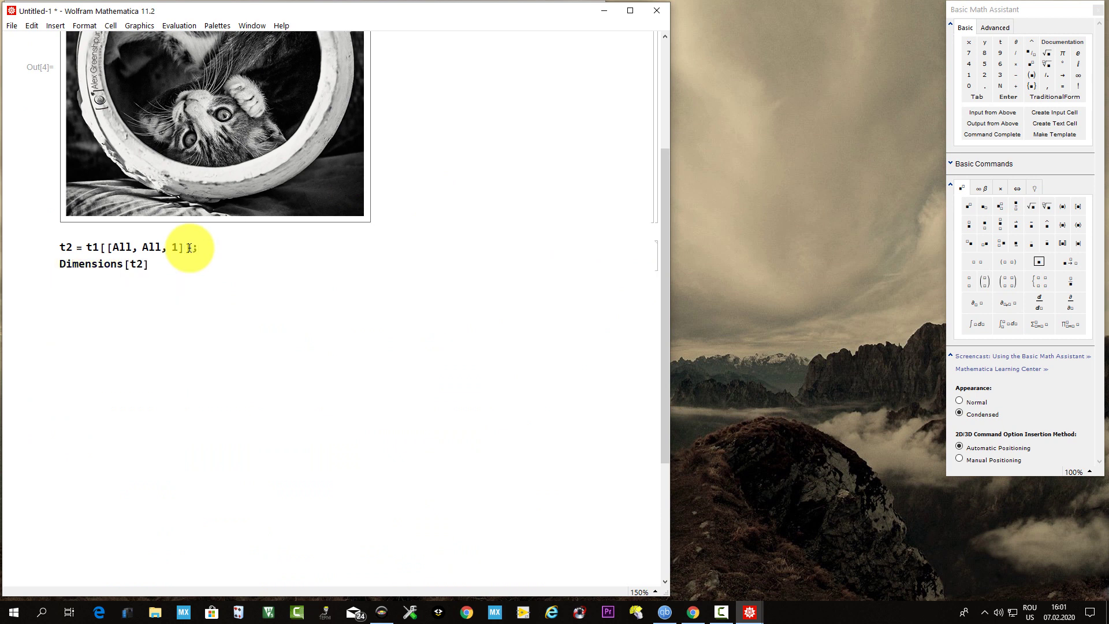
key(shift+Return)
Change that line to n = Dimensions[t2][[1]], storing 880
click(60, 263)
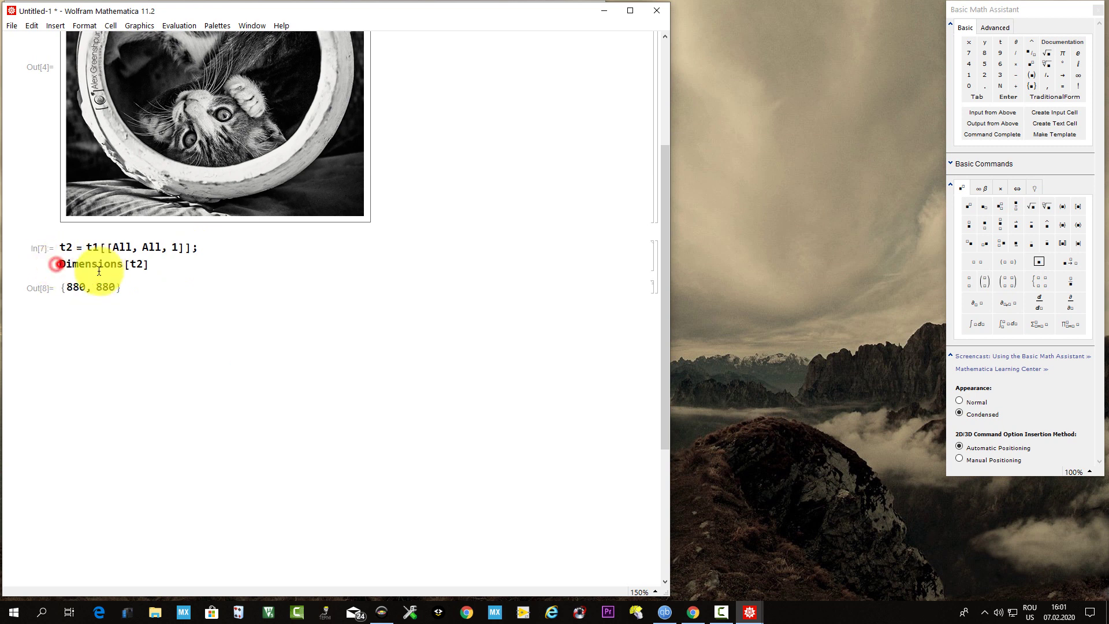
text(n =)
click(173, 264)
text([[1]])
key(shift+Return)
text(t3 = Table[)
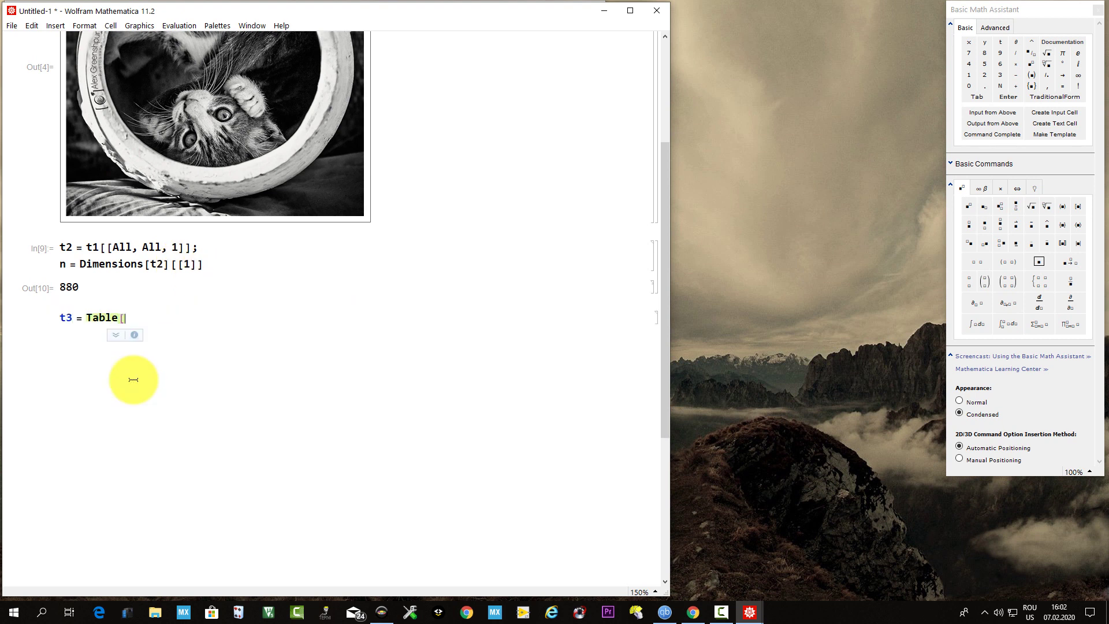
text(0, {i, n}, {i, n}];)
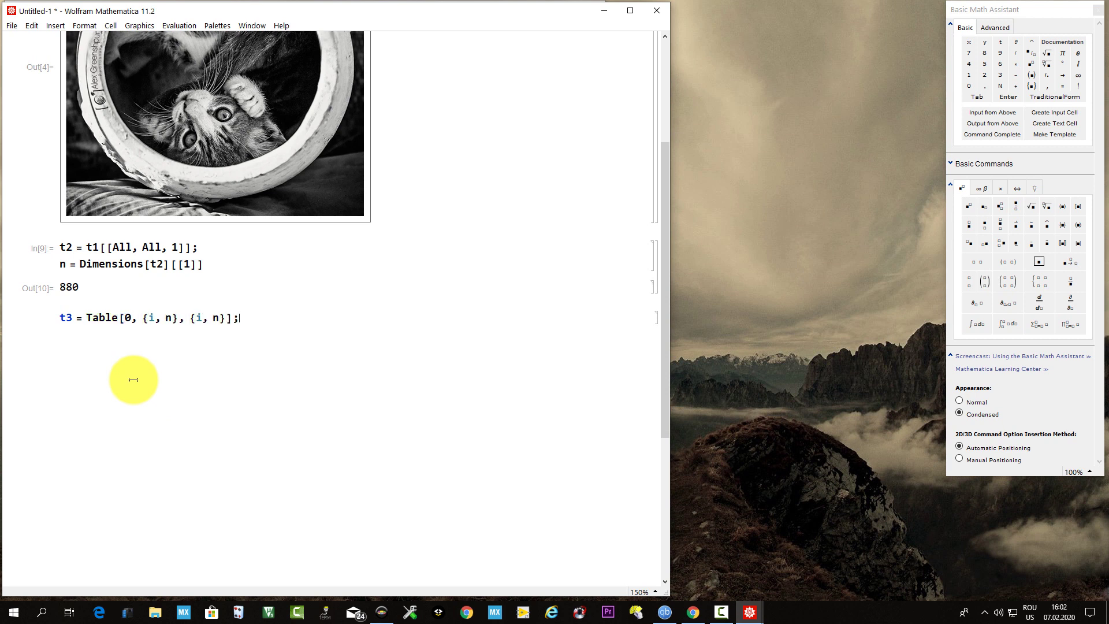
Write the t3 zero Table, m = 200, and nested For loops copying t2[[i, j]] into t3[[i, j]]
key(Return)
text(For[i = 1)
text( <= m)
text( i ≤ m, i++,)
key(Return)
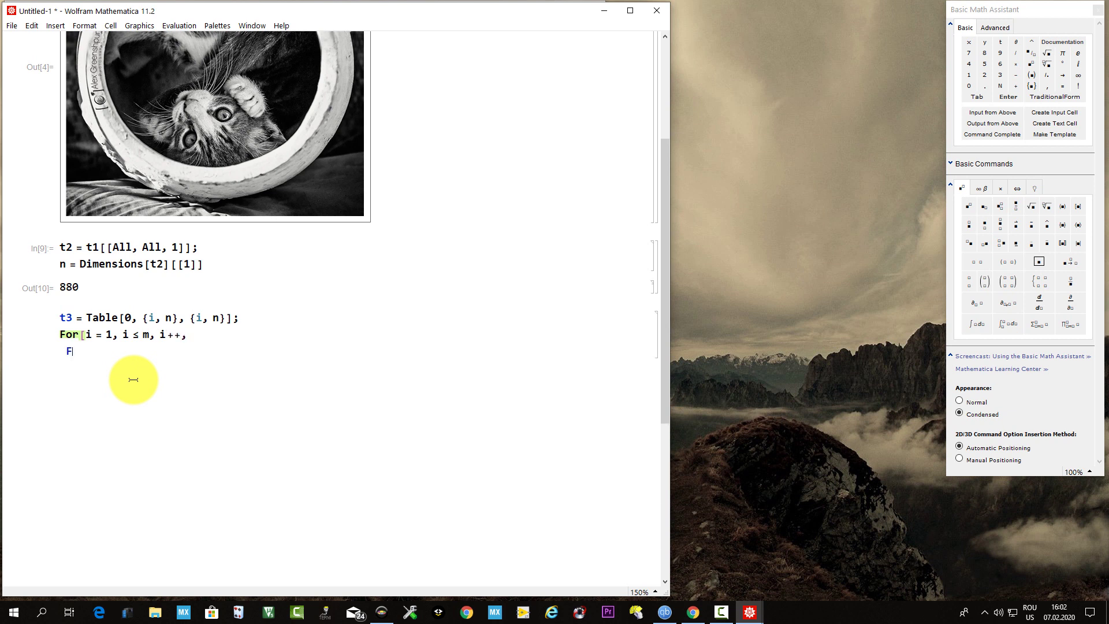
text(pr[j = 1, j < m, j++,)
key(Return)
text(3[[i, j]] = t)
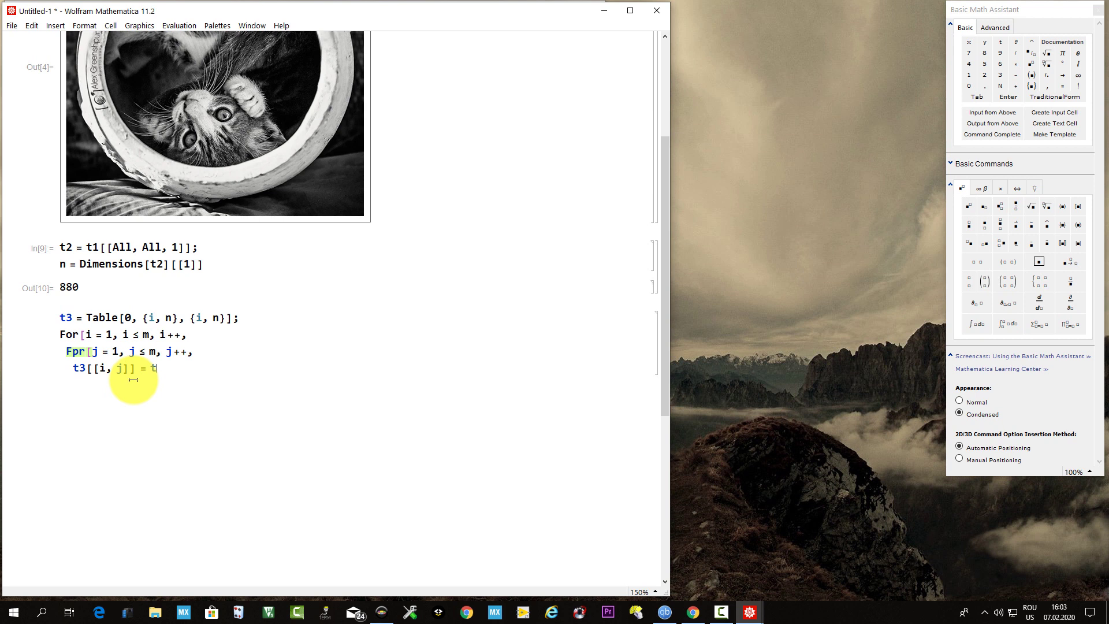
text(2[[i, j]];)
key(Return)
text(]];)
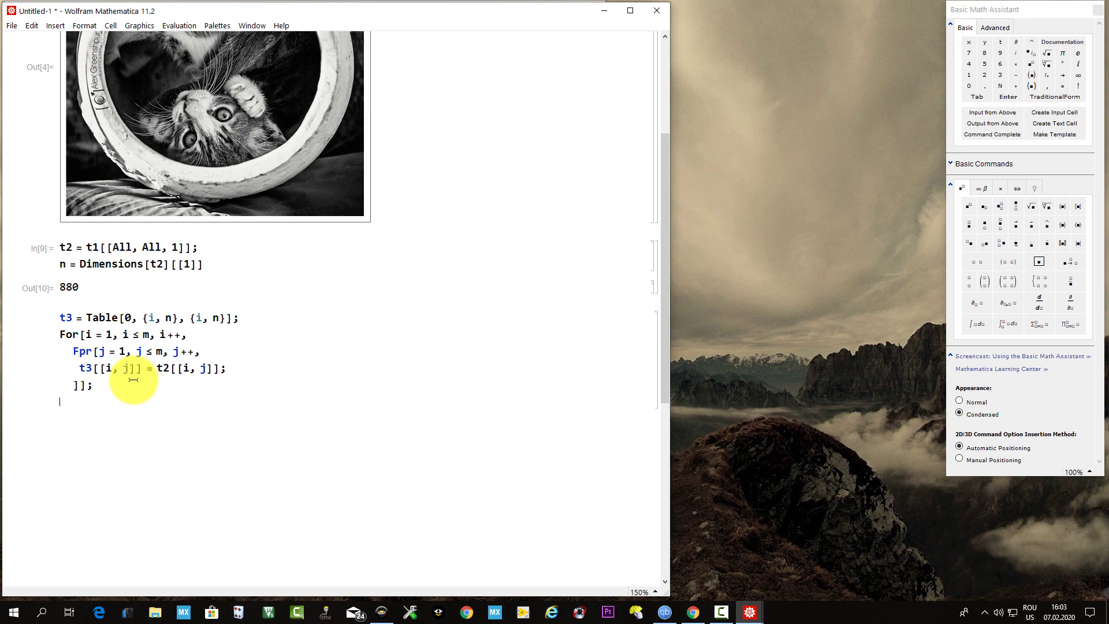
key(Up)
key(Up)
key(Up)
key(End)
key(Return)
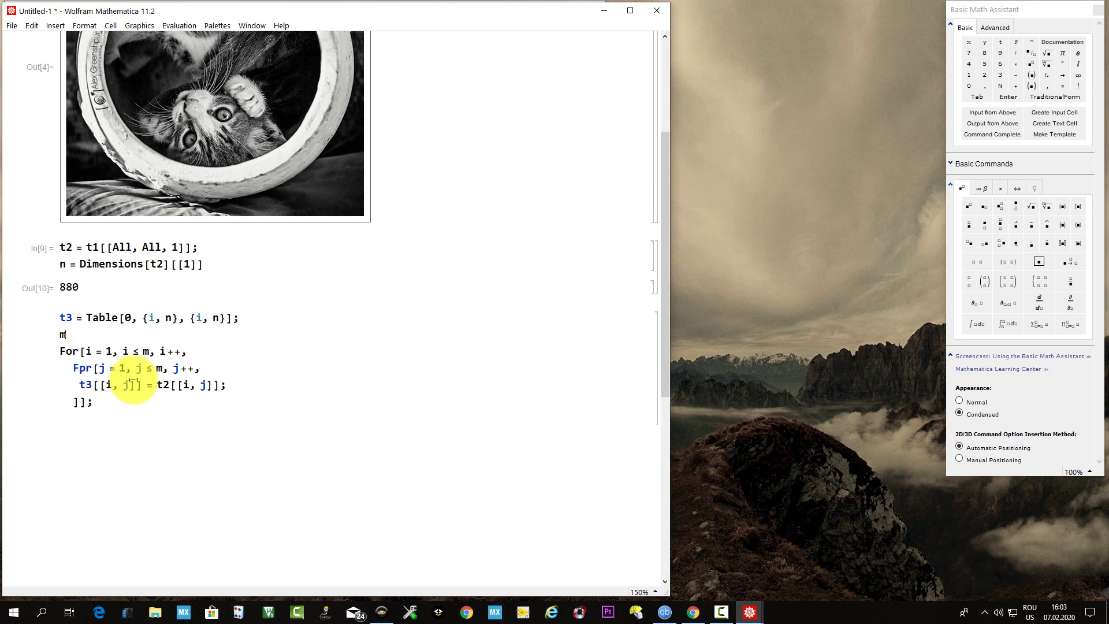
text(200;)
Fix the Fpr typo, add ArrayPlot[t3], and evaluate to plot the 200×200 corner
click(88, 416)
click(87, 368)
key(BackSpace)
text(o)
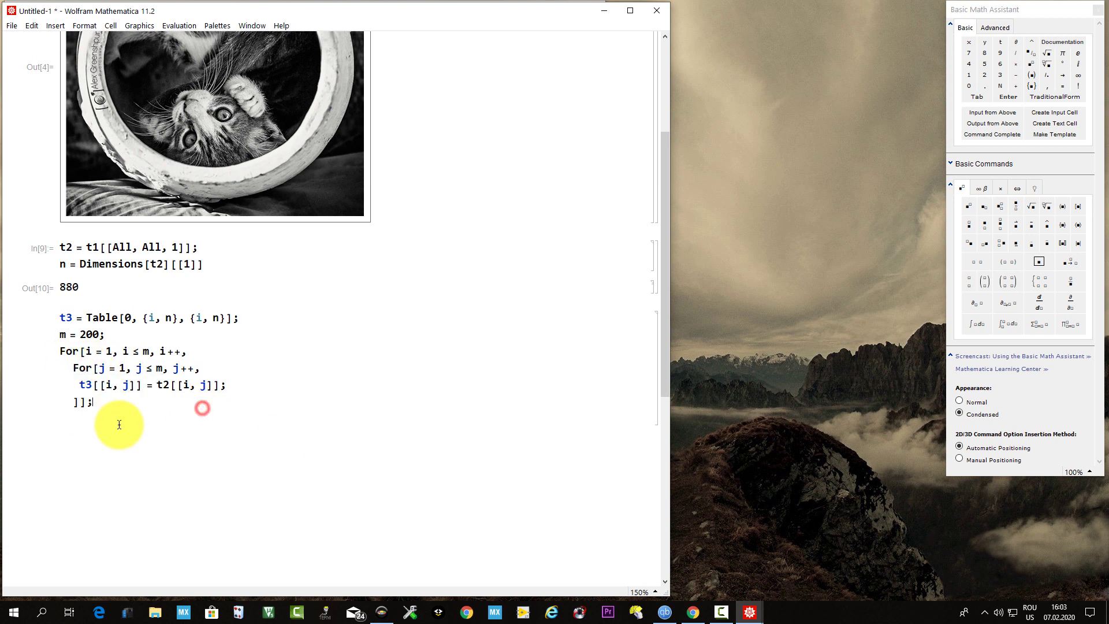
click(202, 407)
key(Return)
text(Array)
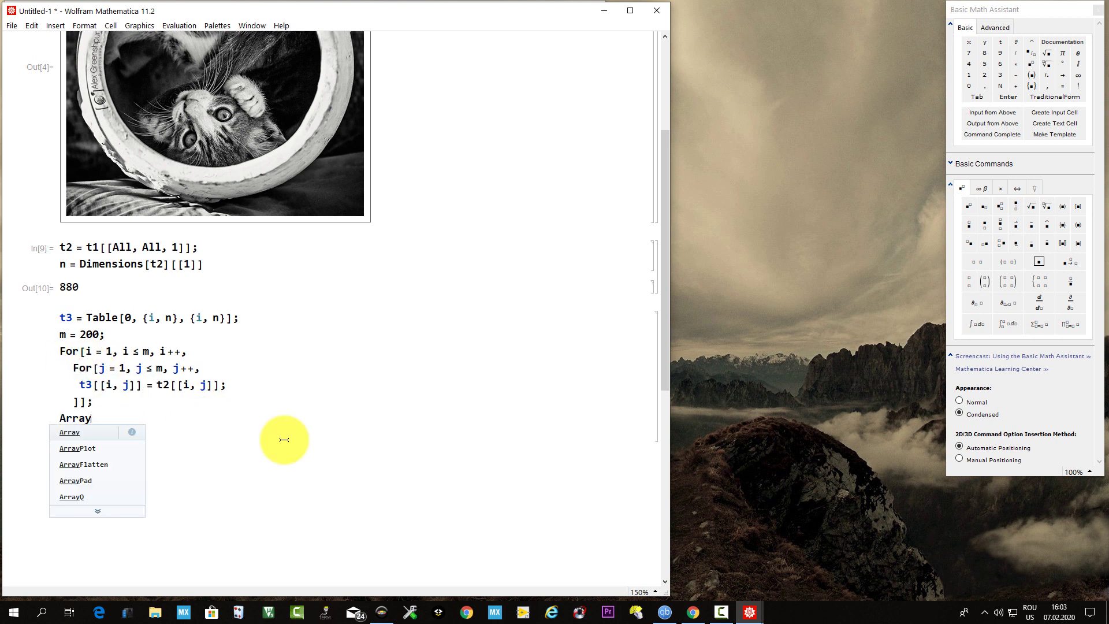
click(82, 448)
text([t3])
key(shift+Return)
Move the t3 loop code cell below its plot
double_click(147, 236)
click(147, 237)
key(ctrl+x)
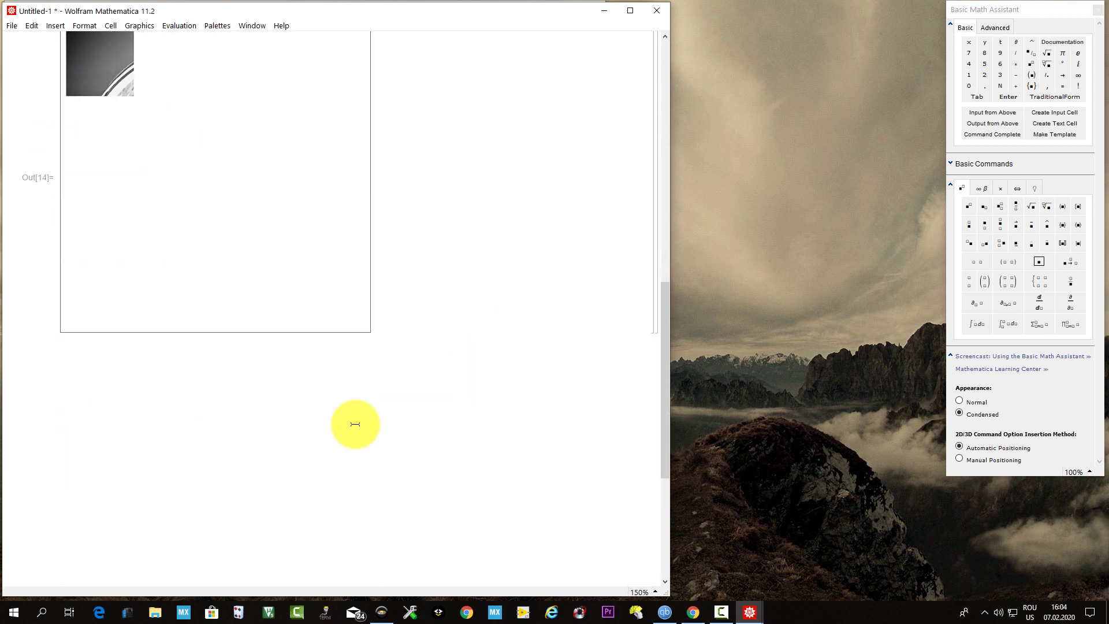
click(349, 438)
key(ctrl+v)
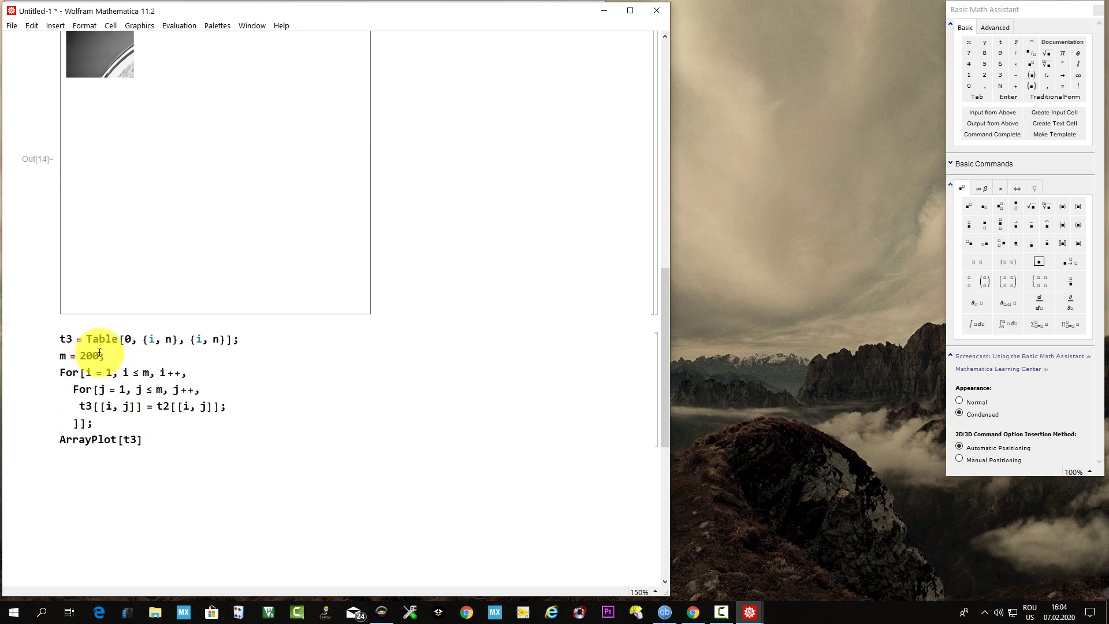
Change m to 880 and select the t2[[i, j]] right-hand side
click(98, 355)
key(BackSpace)
key(BackSpace)
key(BackSpace)
text(880)
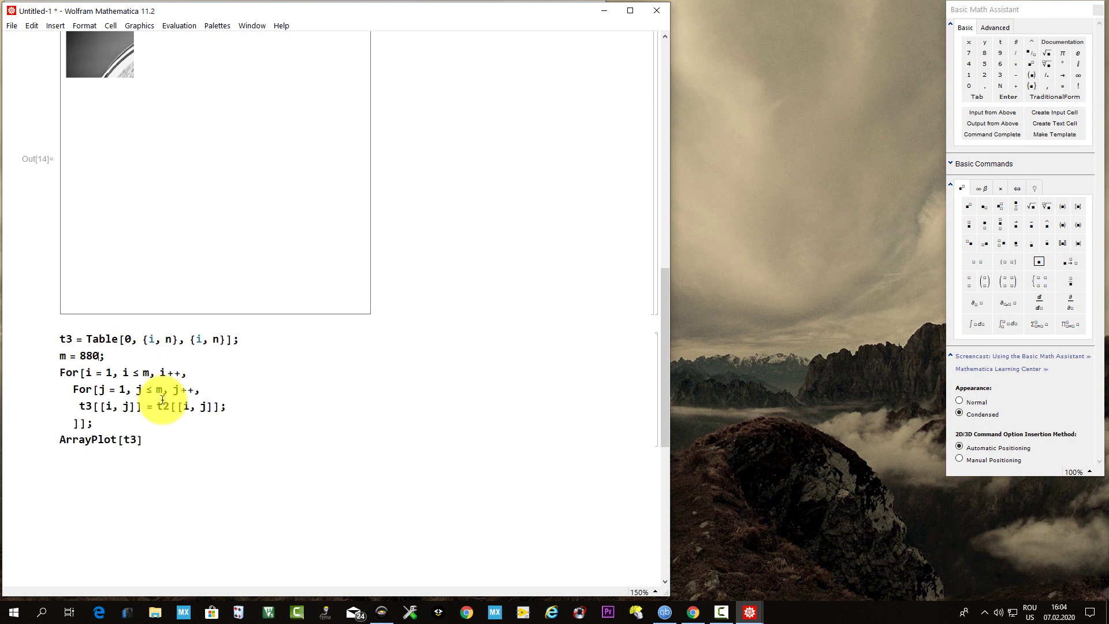
drag(157, 405, 226, 404)
Replace the right-hand side with a double sum of t2[[r, s]] Cos[π/n (r-1.0/2)(i-1)]
key(BackSpace)
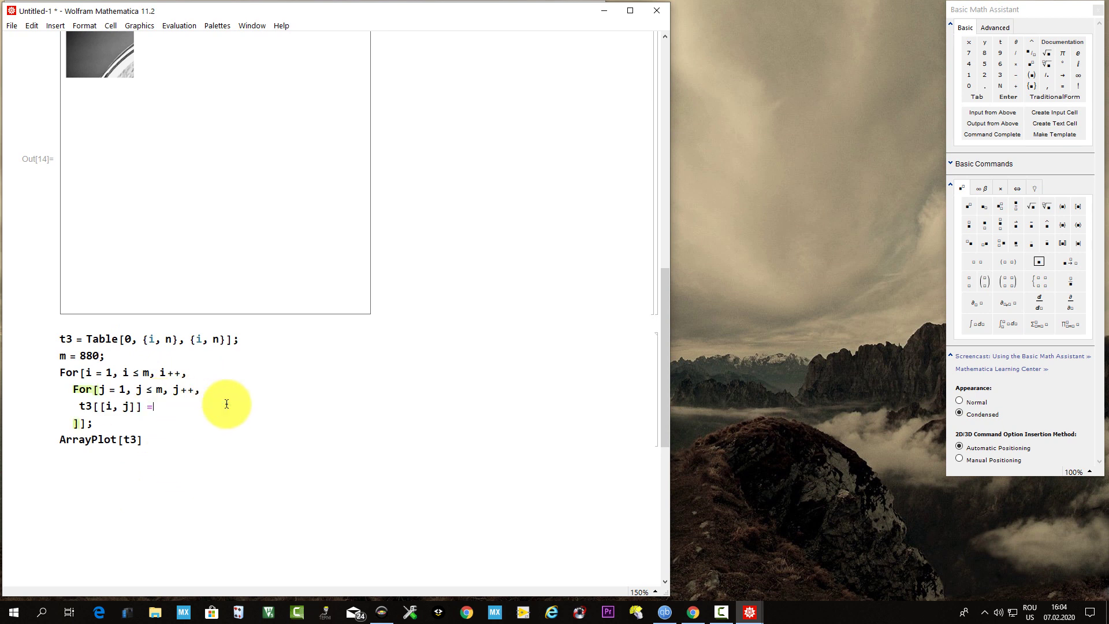
text( 1/n)
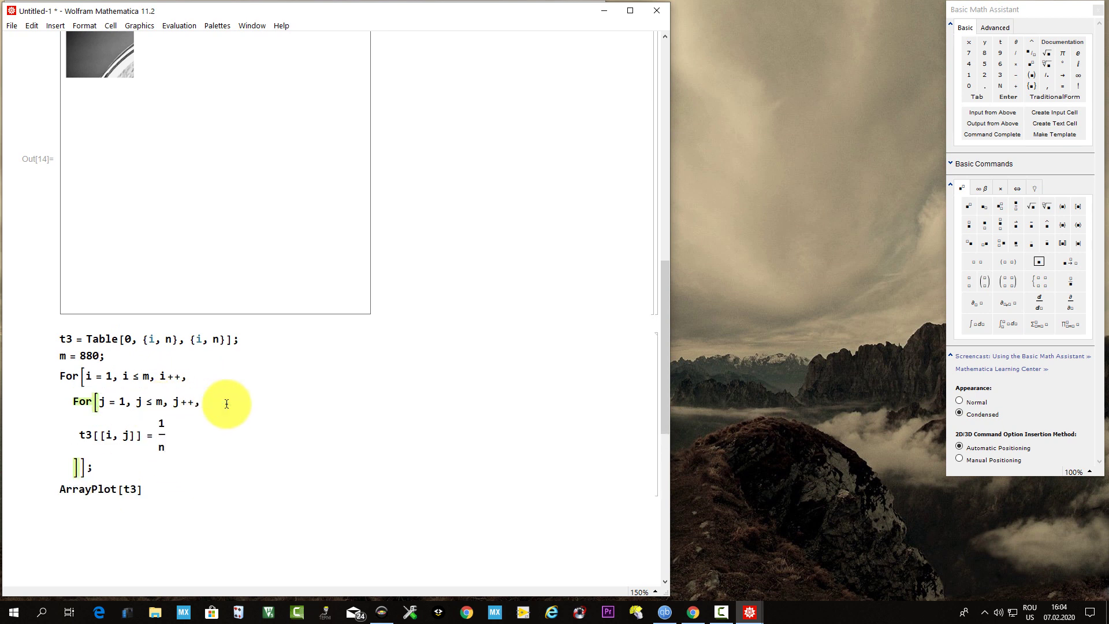
click(1035, 323)
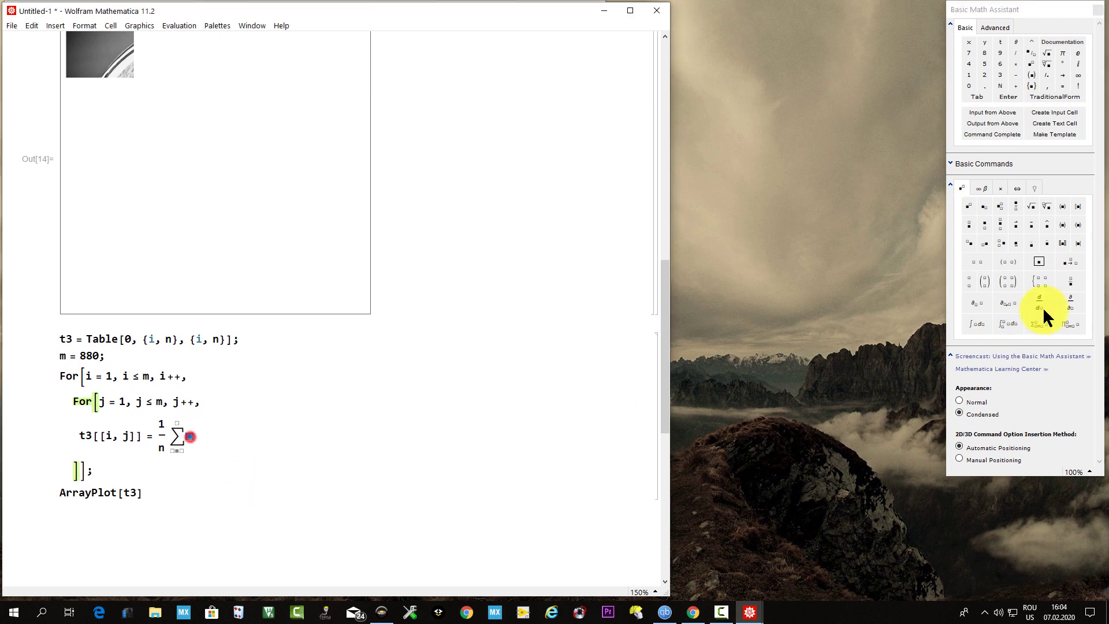
click(1037, 323)
text(t2[[)
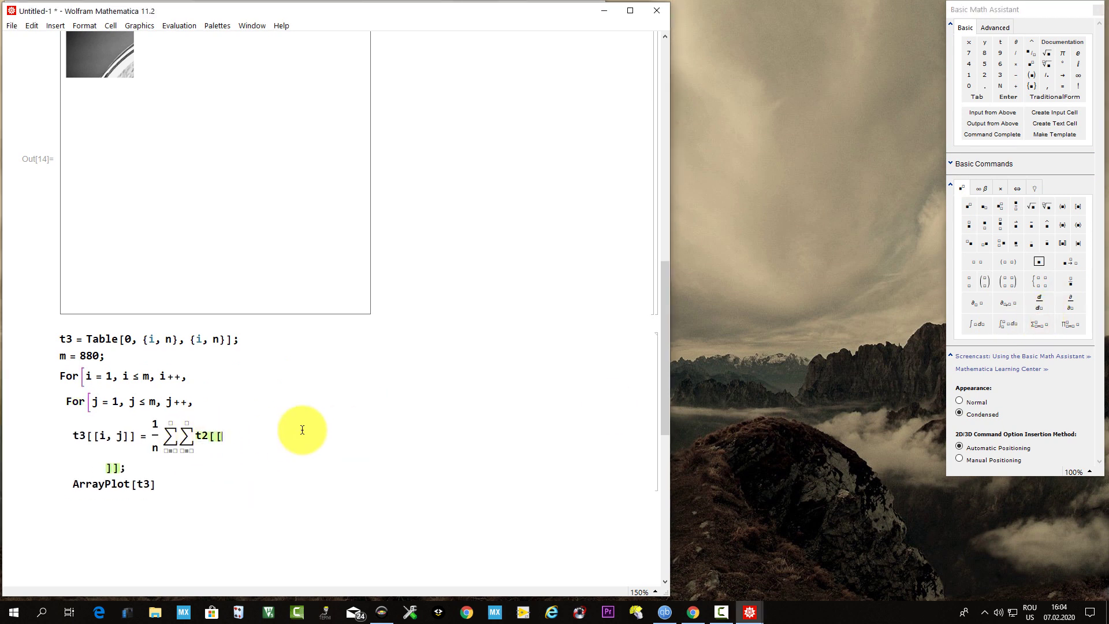
text(r, s]])
text( Cos[)
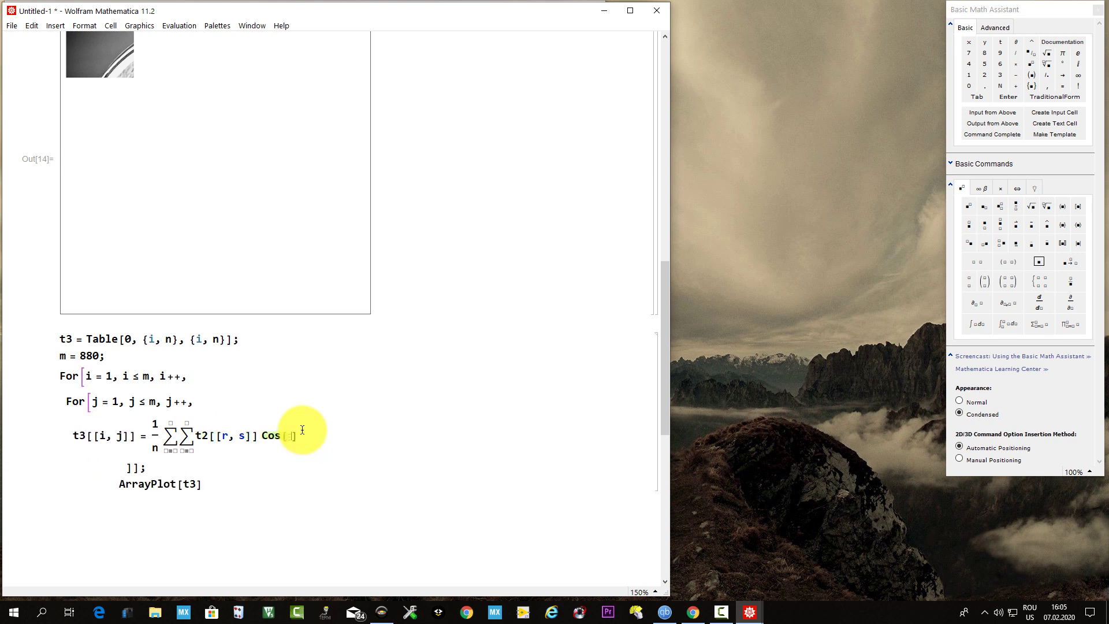
key(Escape)
text(p)
key(Escape)
key(ctrl+slash)
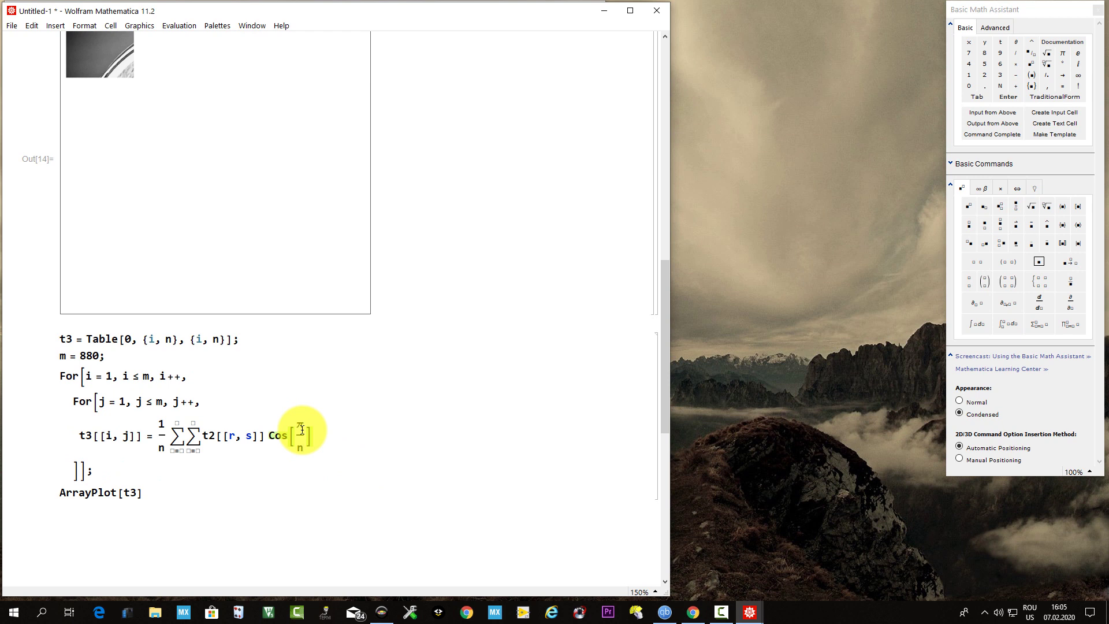
key(ctrl+space)
text(()
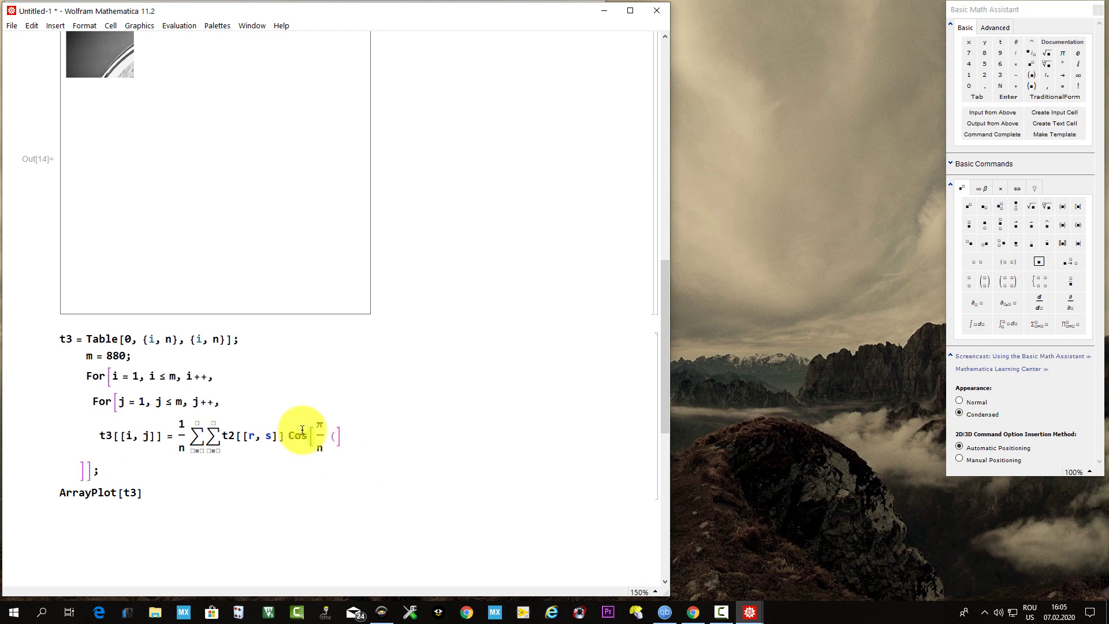
text(r - 1.0)
key(ctrl+slash)
key(ctrl+space)
text() (i - 1))
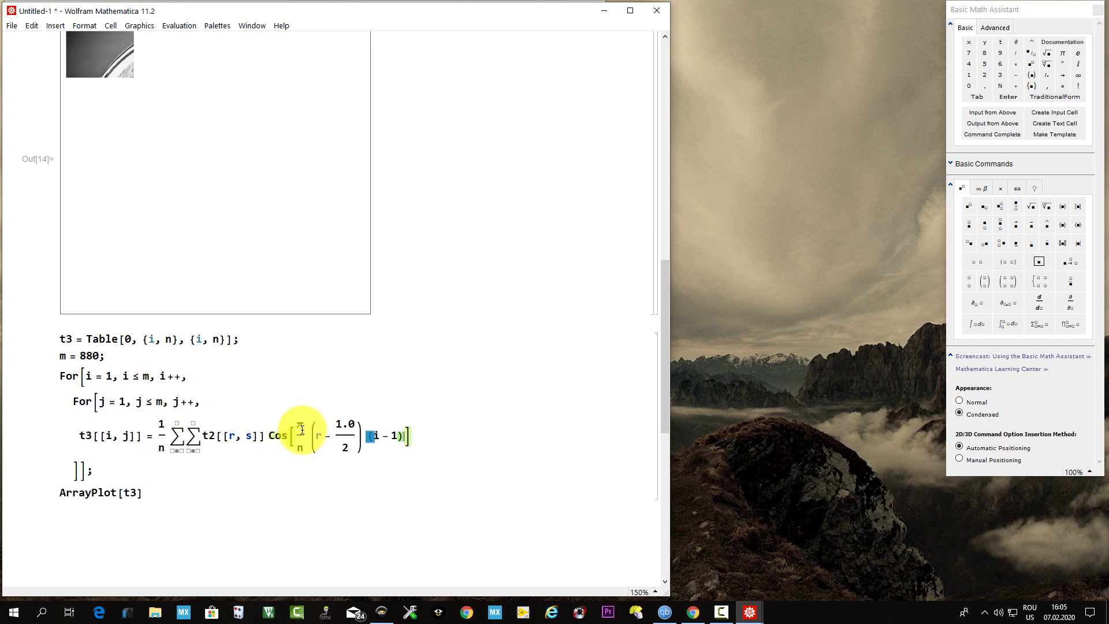
Duplicate the cosine factor and change it to use s and j
drag(271, 433, 430, 439)
key(ctrl+c)
click(415, 439)
key(ctrl+v)
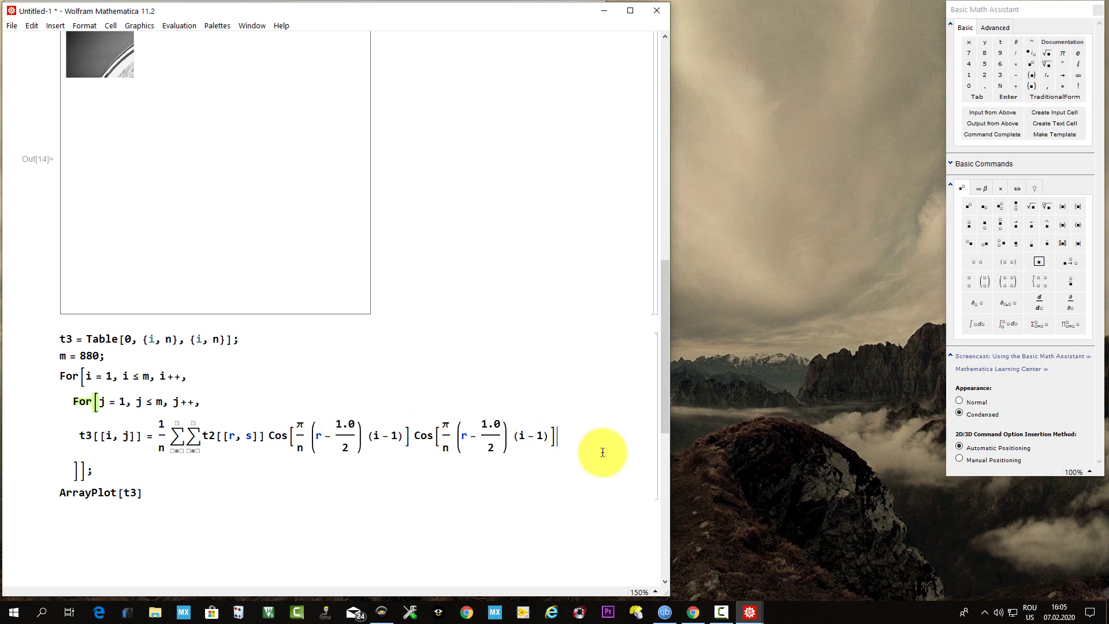
text(;)
double_click(465, 435)
text(s)
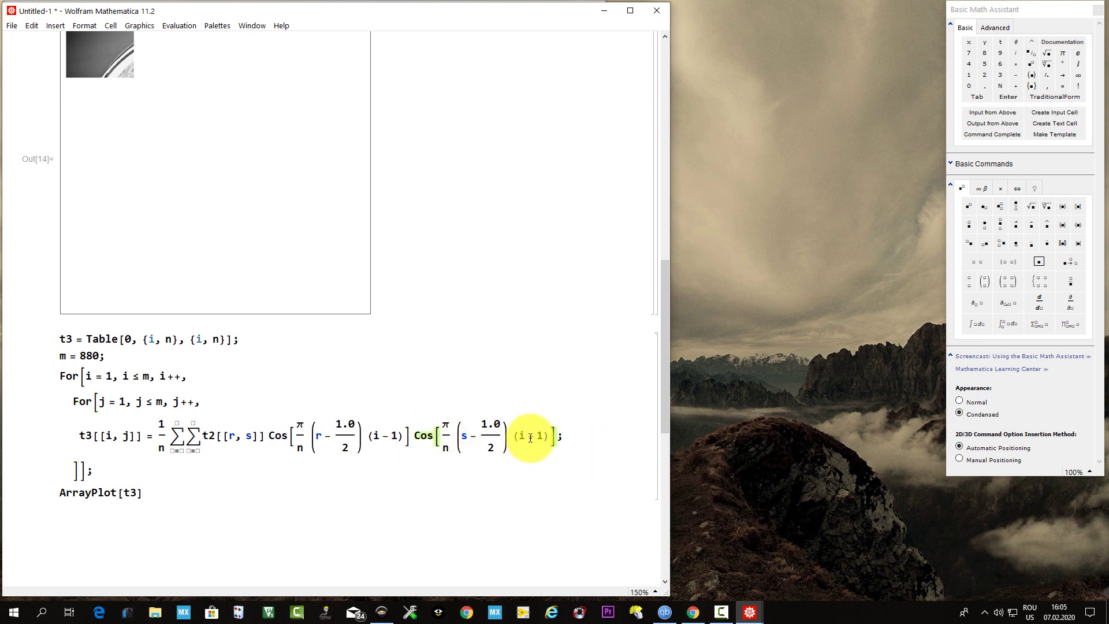
double_click(520, 434)
text(j)
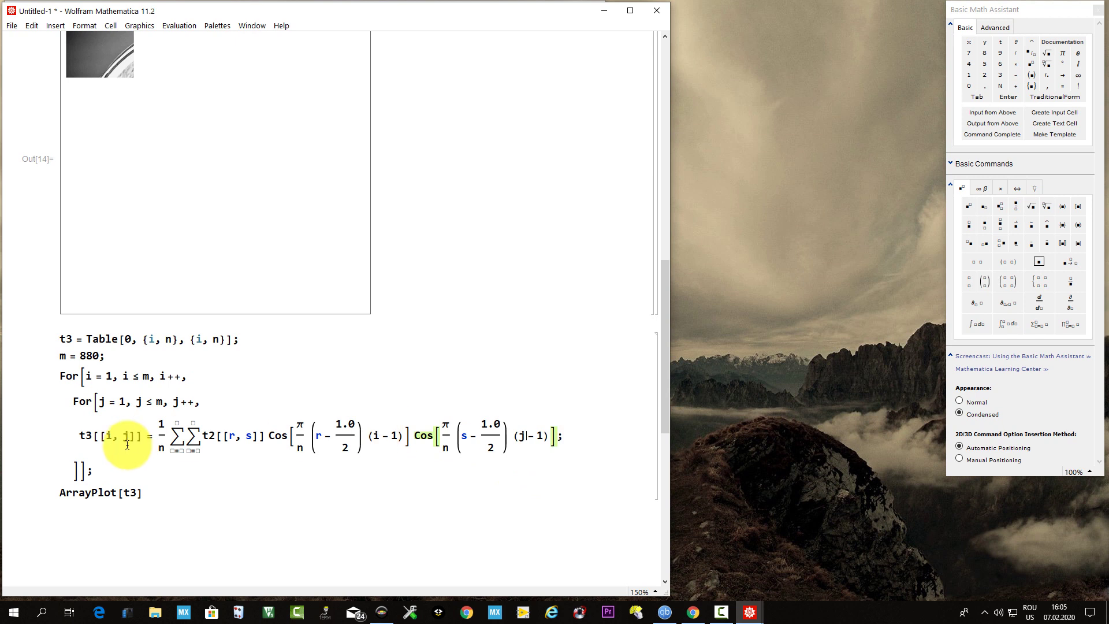
Fill in the sum indices and limits, and add Print[t3[[i, j]]] below
click(174, 449)
text(r)
key(Tab)
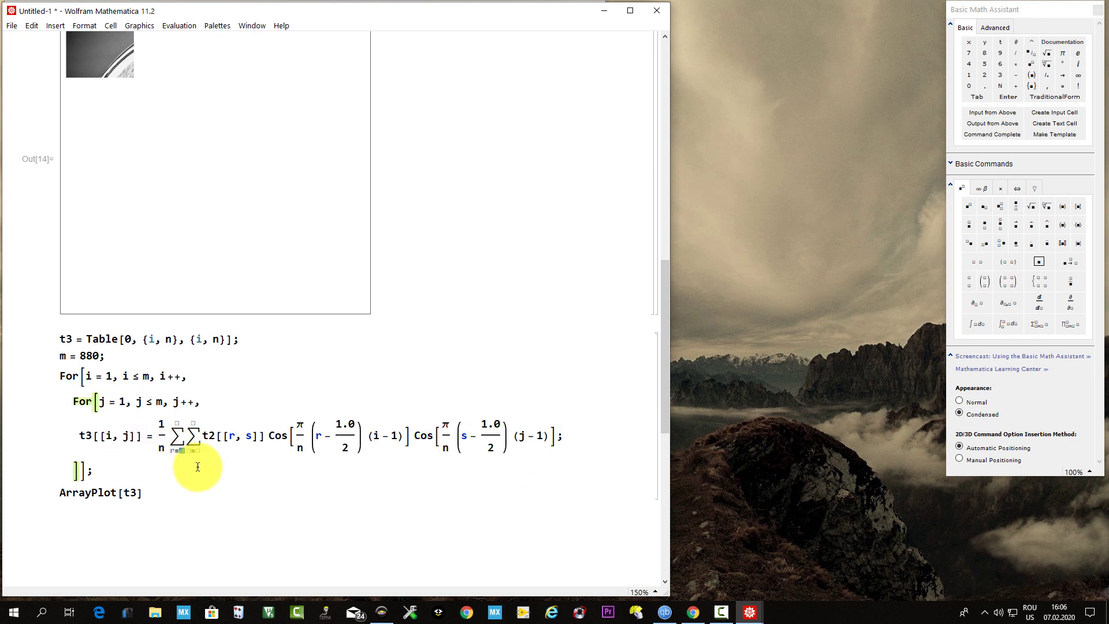
text(ns)
key(Tab)
text(n)
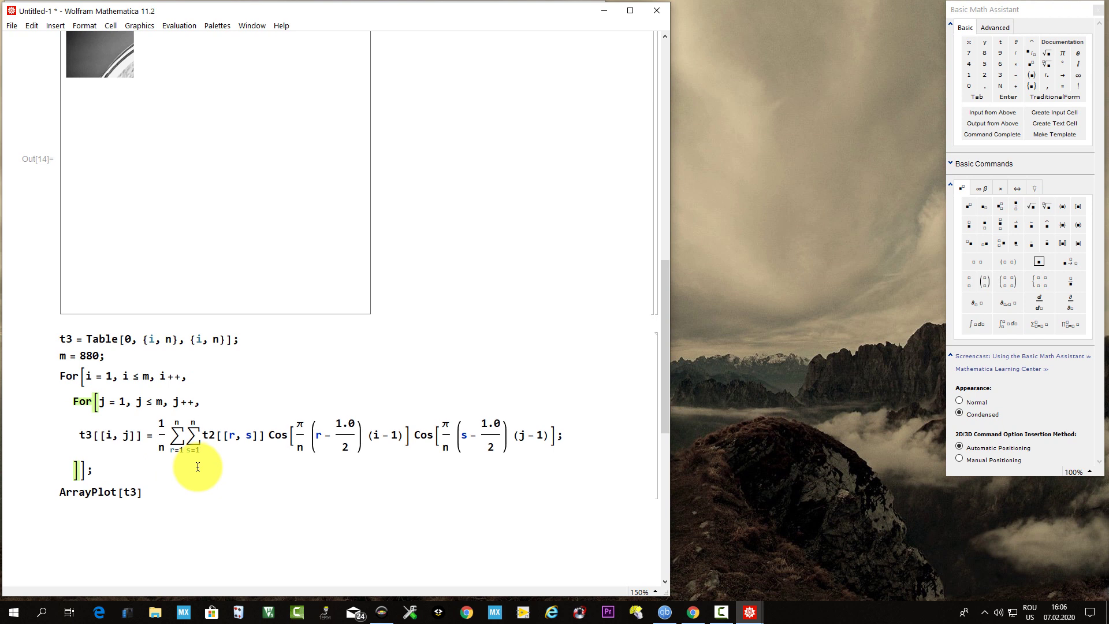
click(586, 432)
key(Return)
text(Print[])
key(Left)
key(Left)
text(t3[[i, j)
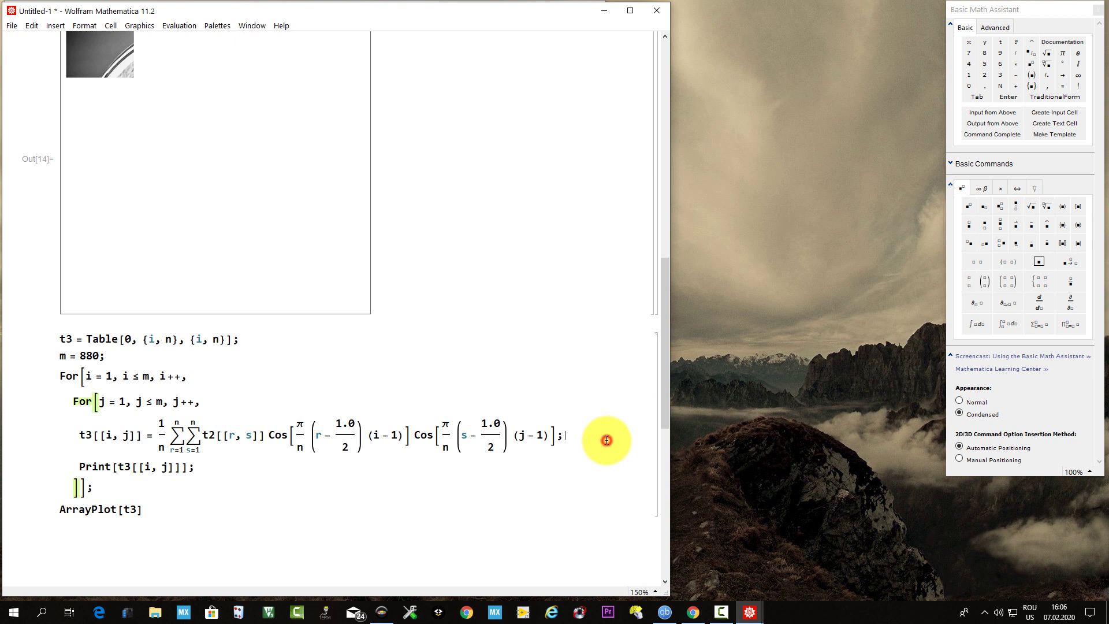
Evaluate the loop cell, printing entries like 135681., -4151.79 and 1482.07
key(shift+Return)
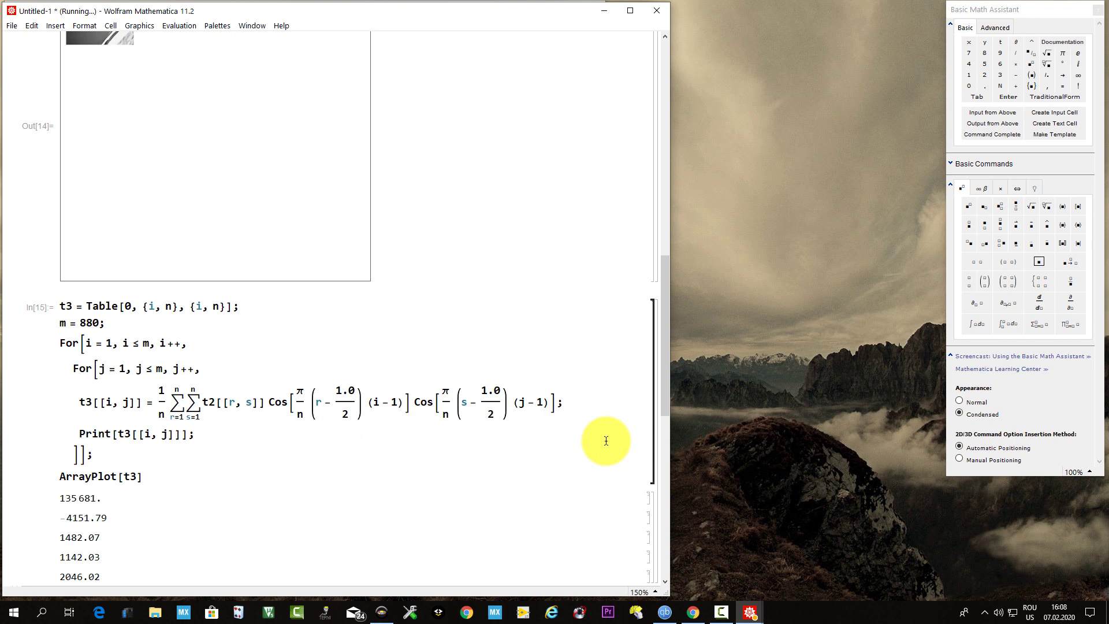
Abort the loop, then evaluate t3 = FourierDCT[t2, 2]; t3[[1, All]] in a new cell
key(alt+period)
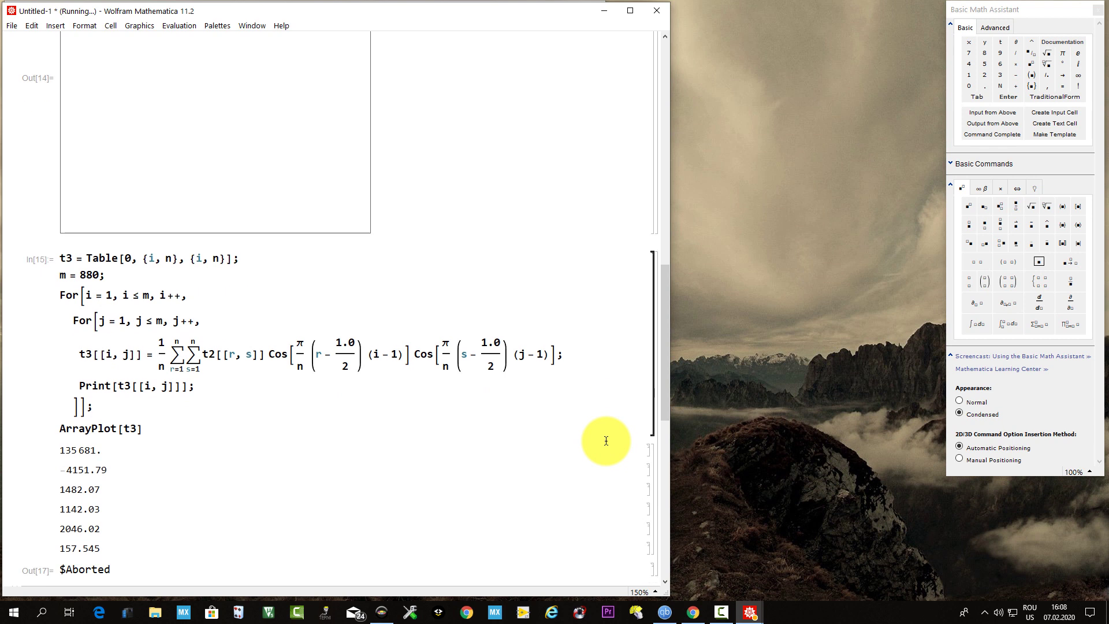
click(653, 428)
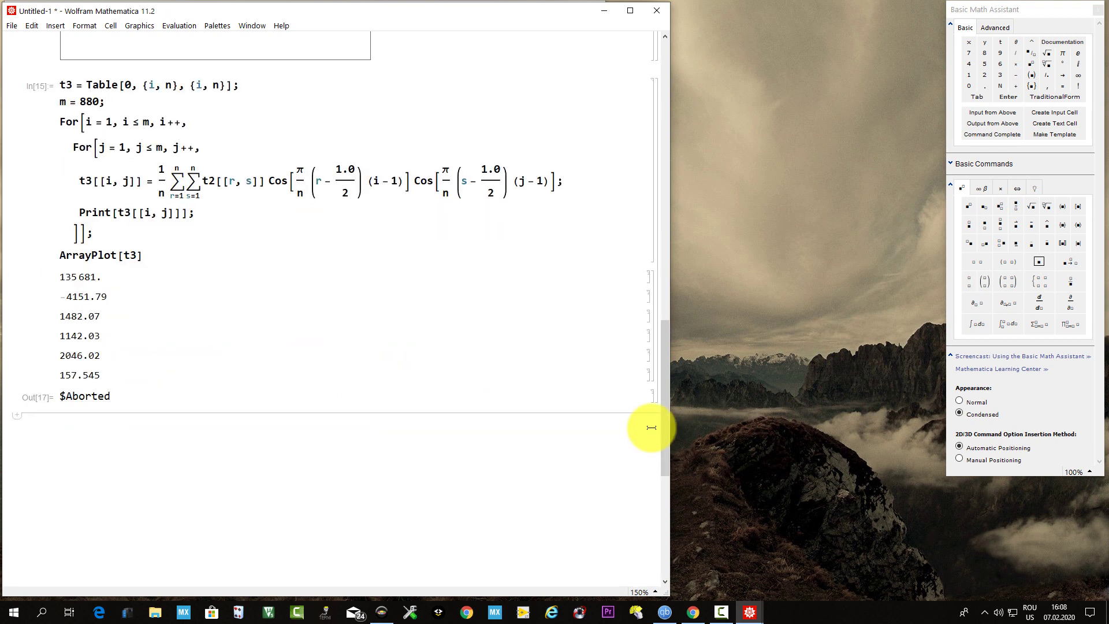
text(t3 = F)
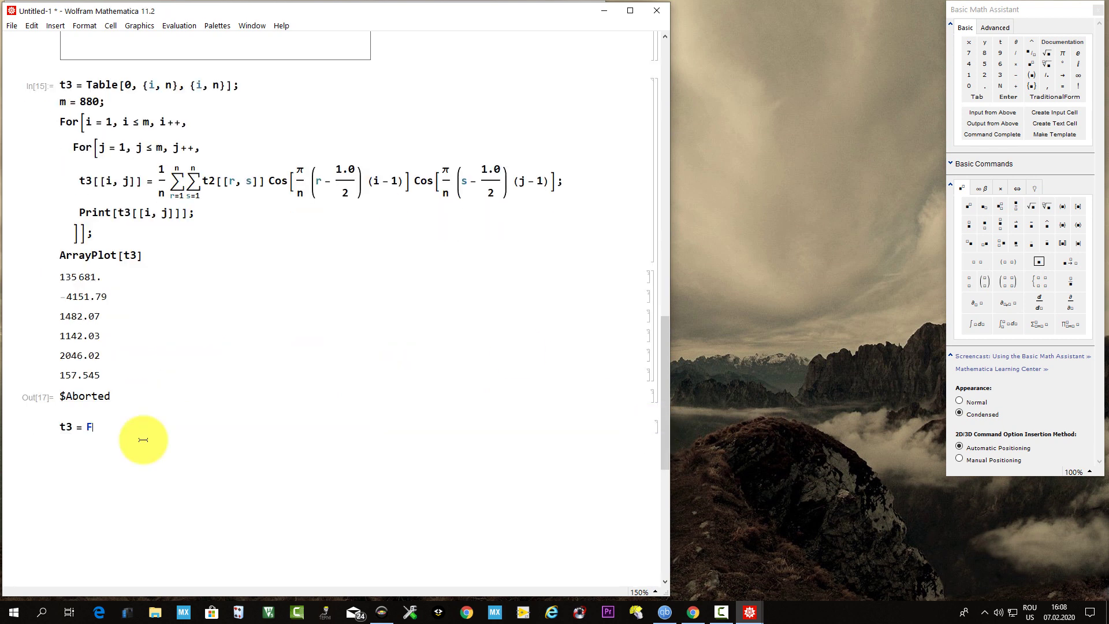
text(ourierDCT)
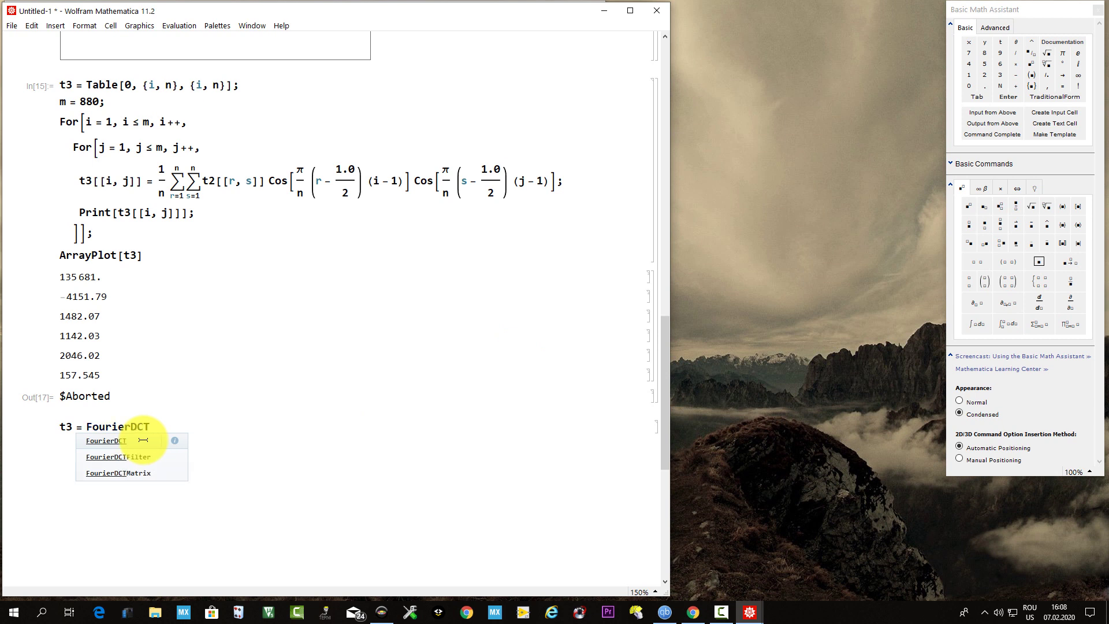
text([t2, 2]; t)
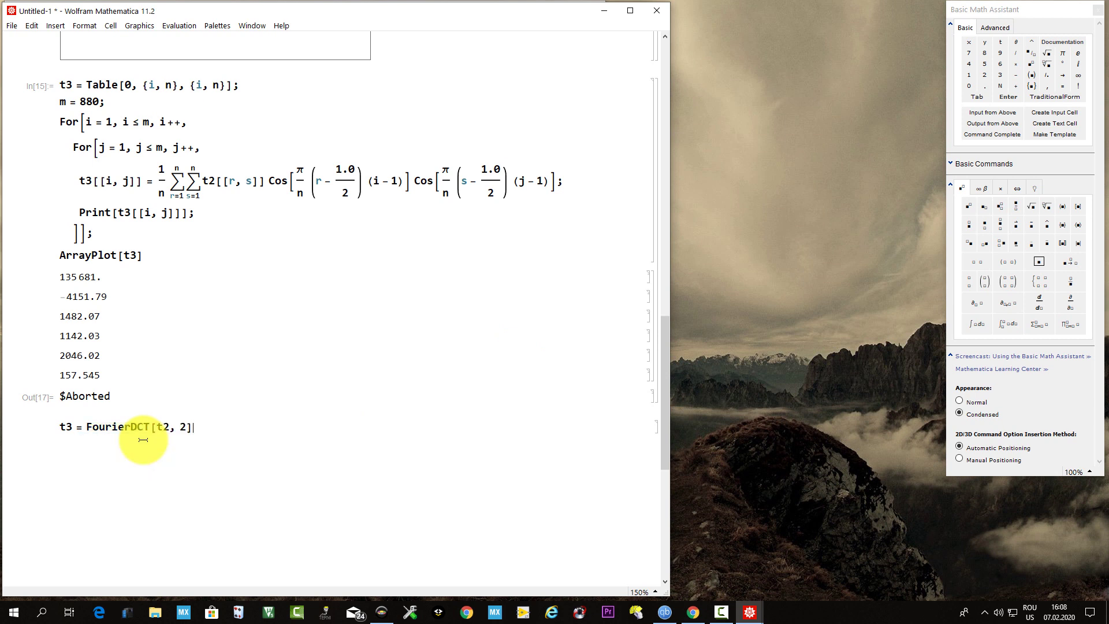
text(3[[1, All]])
key(shift+Return)
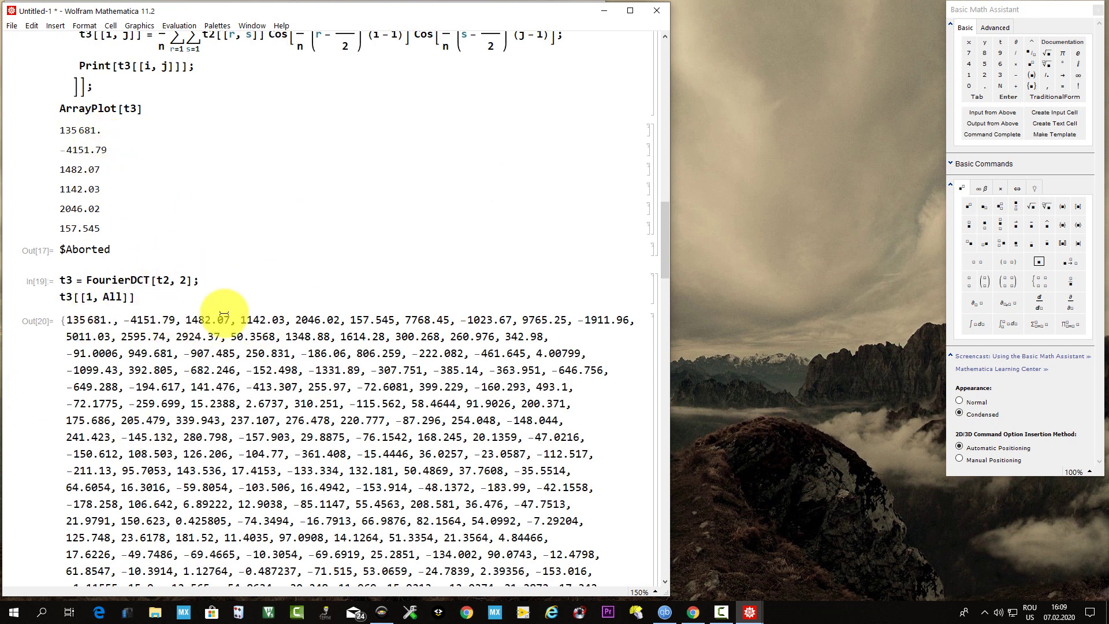
scroll(509, 426, down, 10)
scroll(513, 429, down, 12)
scroll(507, 433, down, 4)
scroll(511, 425, up, 4)
scroll(512, 436, up, 6)
scroll(514, 438, up, 10)
scroll(521, 422, up, 5)
drag(134, 339, 52, 337)
text(MatrixPlot)
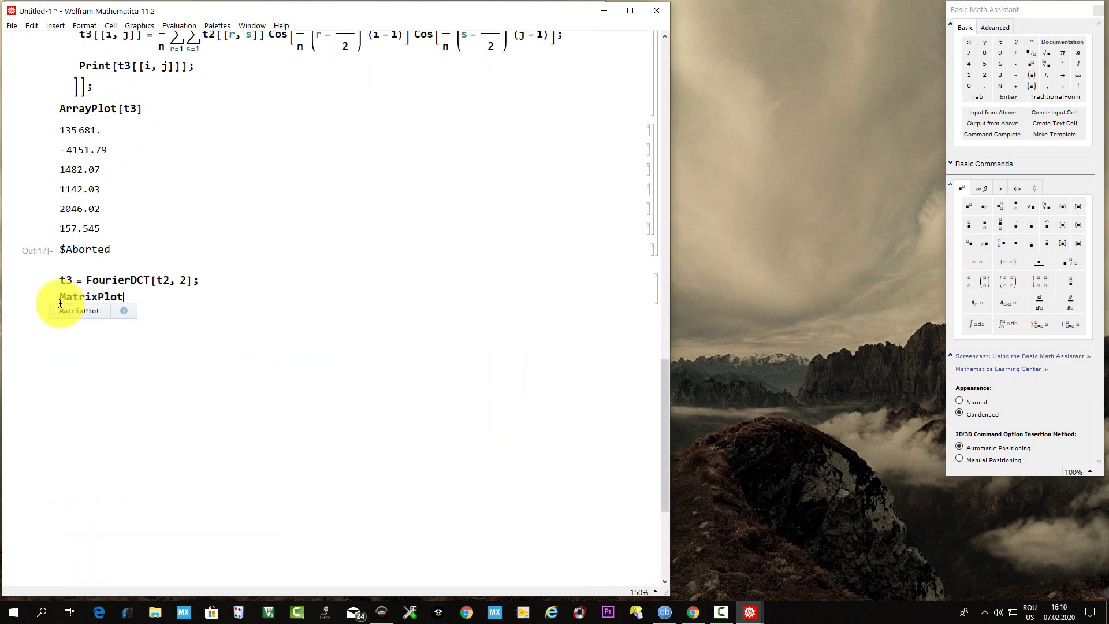
text([Abs[t3]])
Evaluate MatrixPlot[Abs[t3]] to show the 880×880 coefficient magnitudes
key(shift+Return)
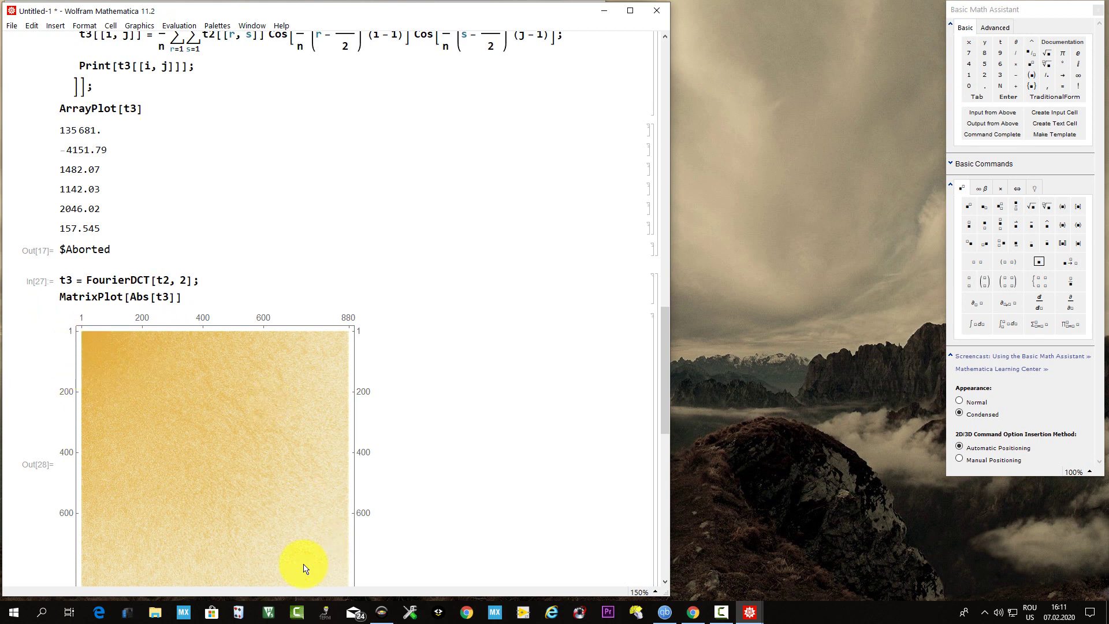
scroll(450, 362, up, 4)
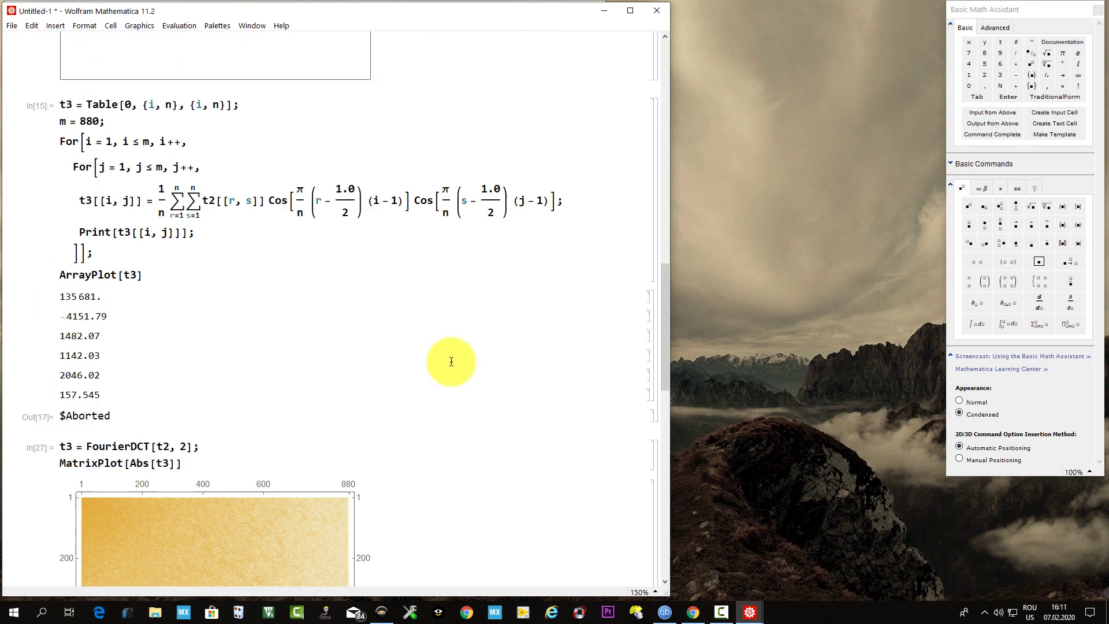
mouse_move(59, 104)
mouse_down()
mouse_move(79, 149)
mouse_move(317, 403)
mouse_up()
scroll(260, 416, down, 5)
click(210, 426)
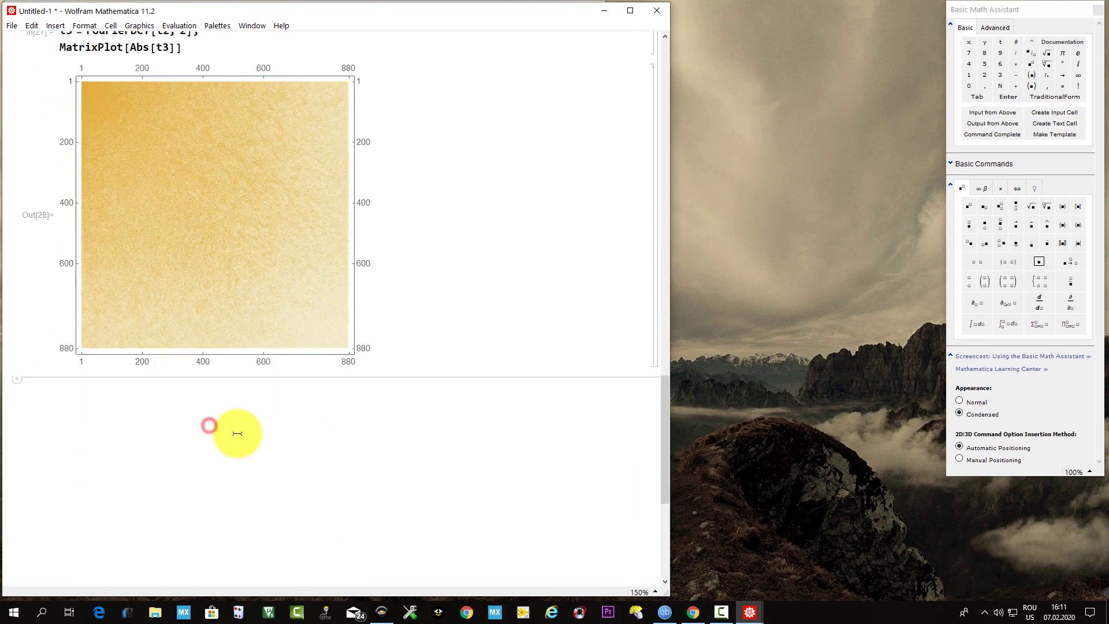
Paste the loop code as a t4 copy, removing the Print line and editing the double-sum assignment
key(ctrl+v)
double_click(65, 365)
text(t4)
double_click(85, 460)
text(t4)
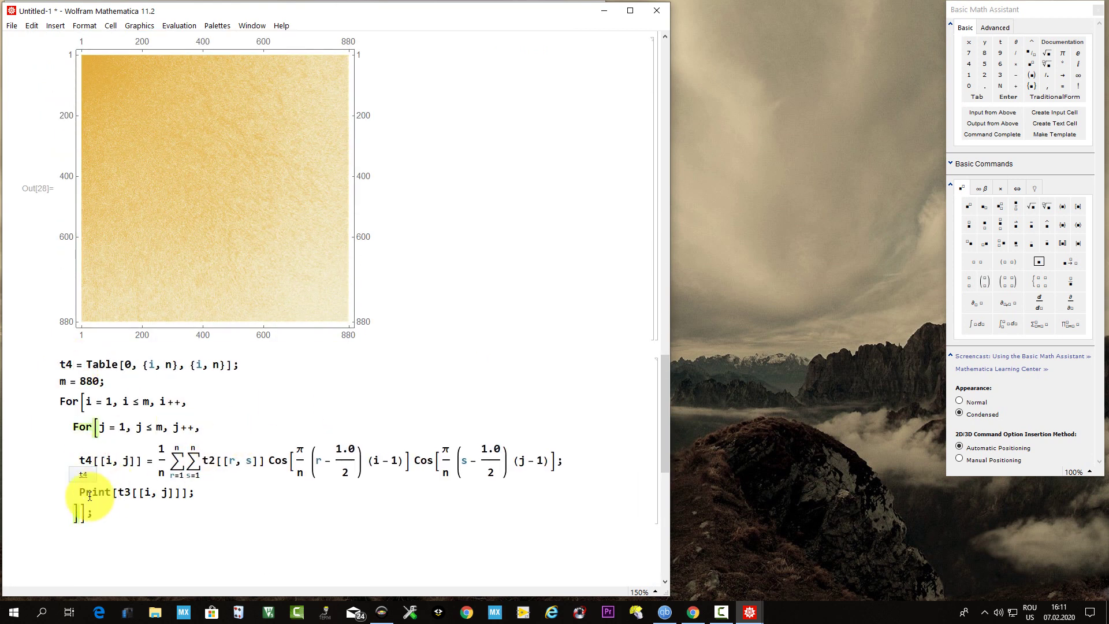
drag(78, 490, 225, 492)
key(BackSpace)
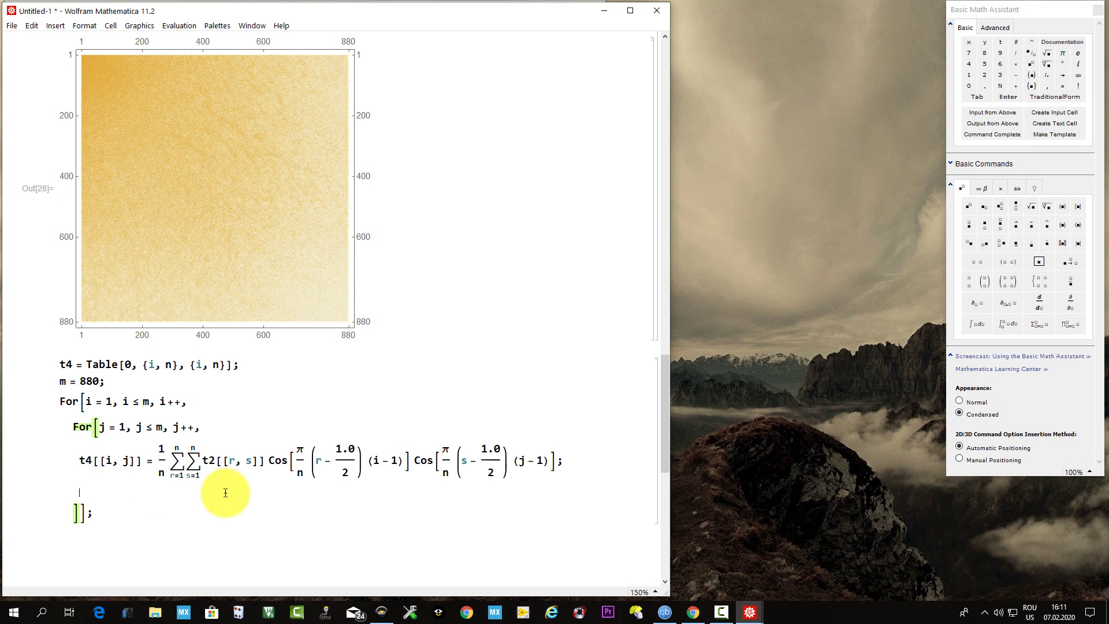
drag(151, 453, 561, 460)
text(t3)
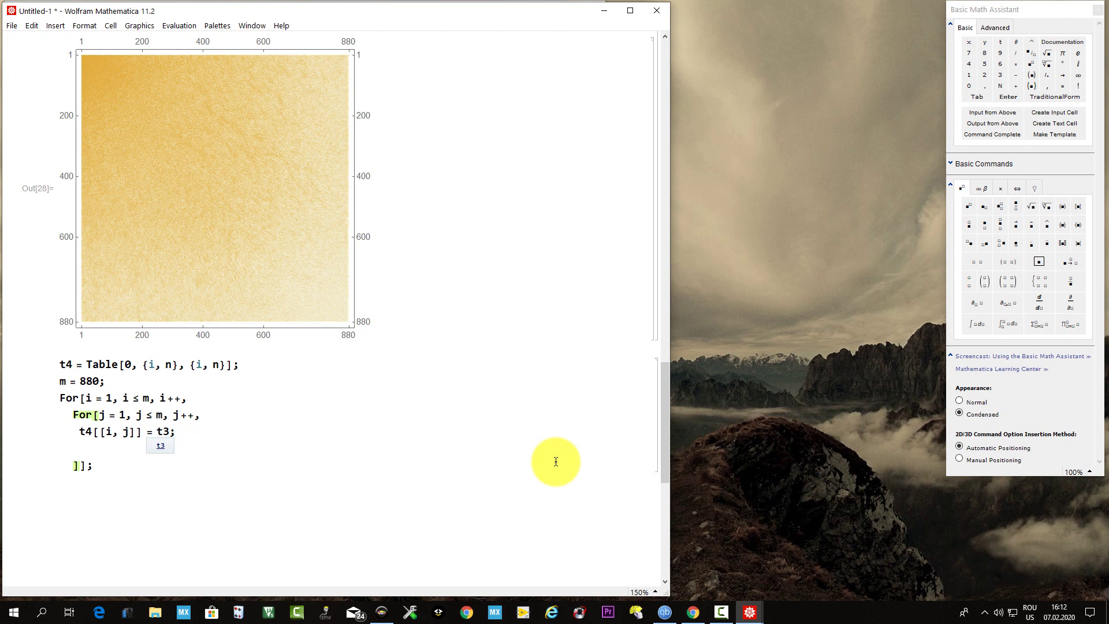
text([[i, j]])
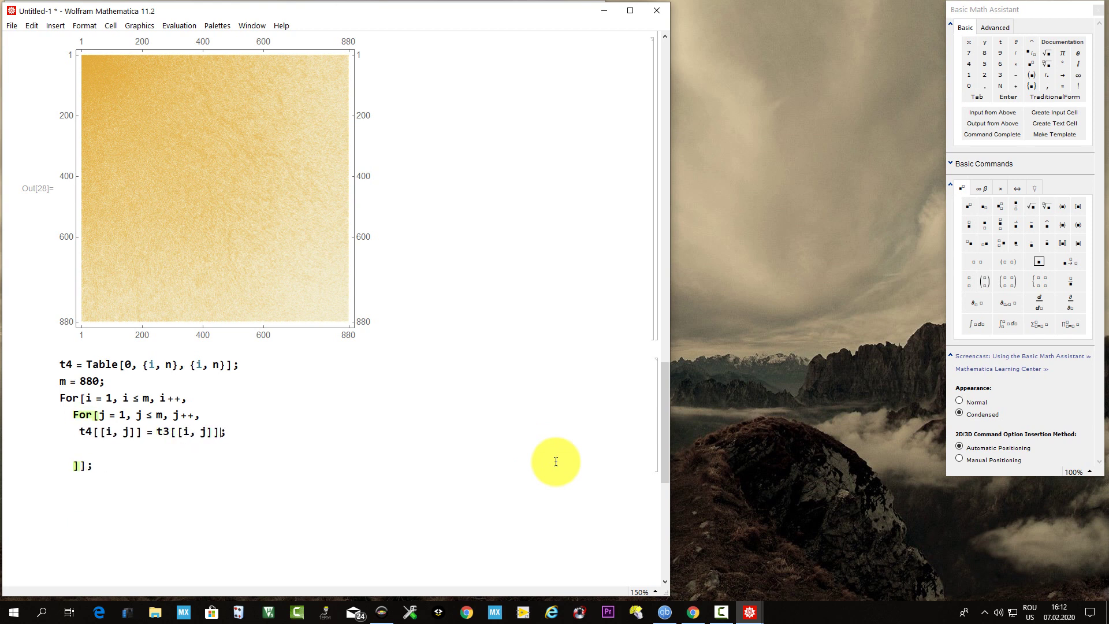
click(143, 460)
key(BackSpace)
Set m to 200, append MatrixPlot[Abs[t4]] below the loop, and evaluate
drag(103, 382, 78, 380)
text(20)
scroll(199, 377, up, 3)
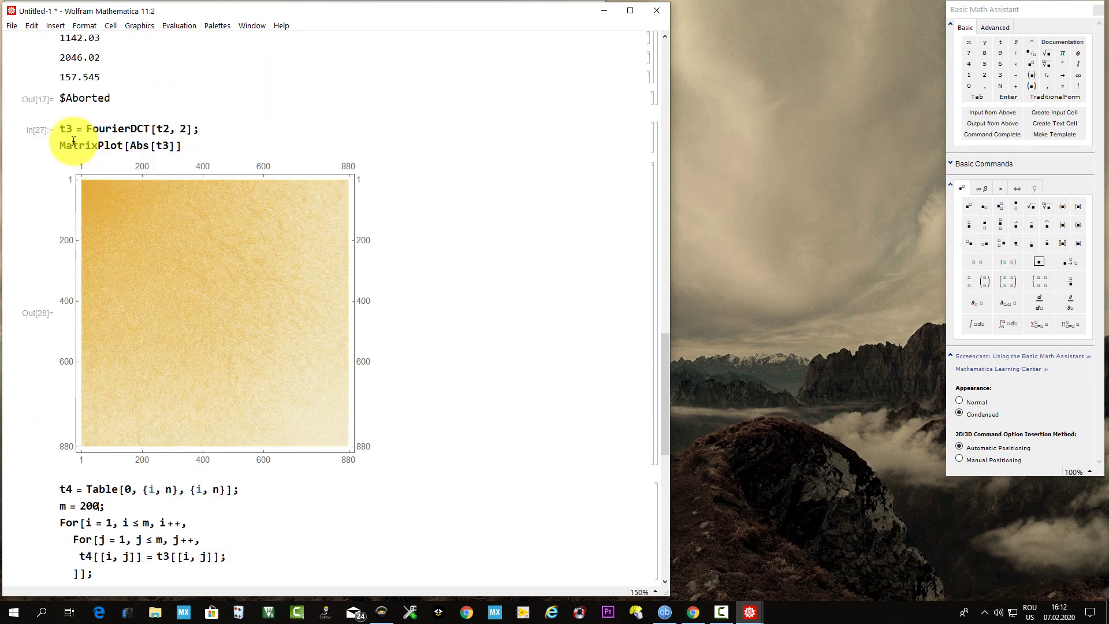
drag(58, 147, 216, 146)
key(ctrl+c)
scroll(179, 458, down, 6)
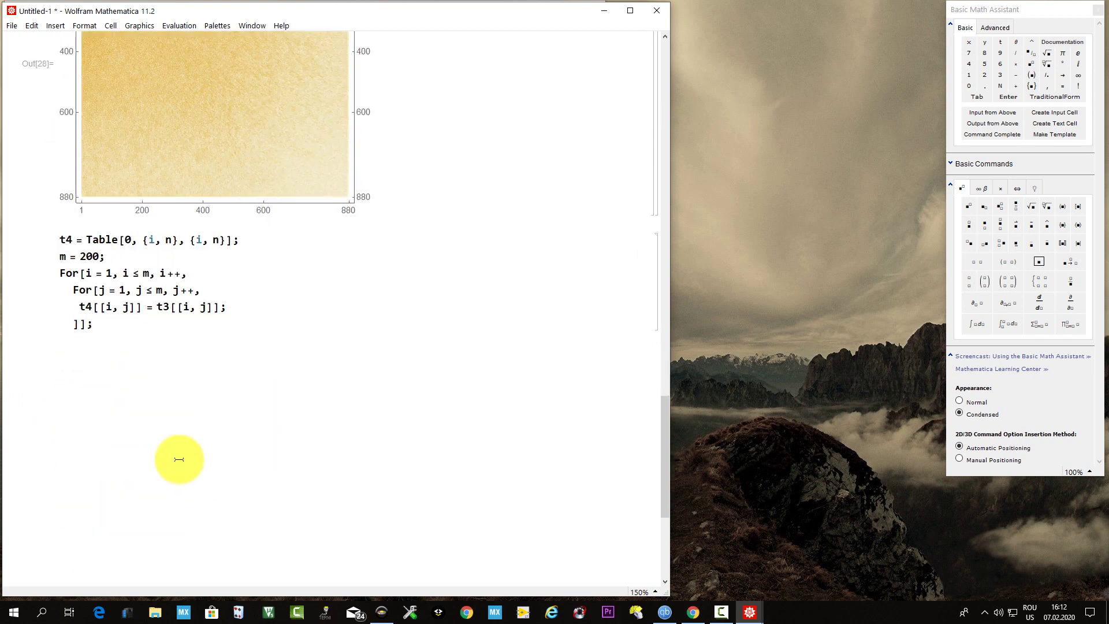
click(149, 326)
key(Return)
key(ctrl+v)
double_click(162, 340)
text(t4)
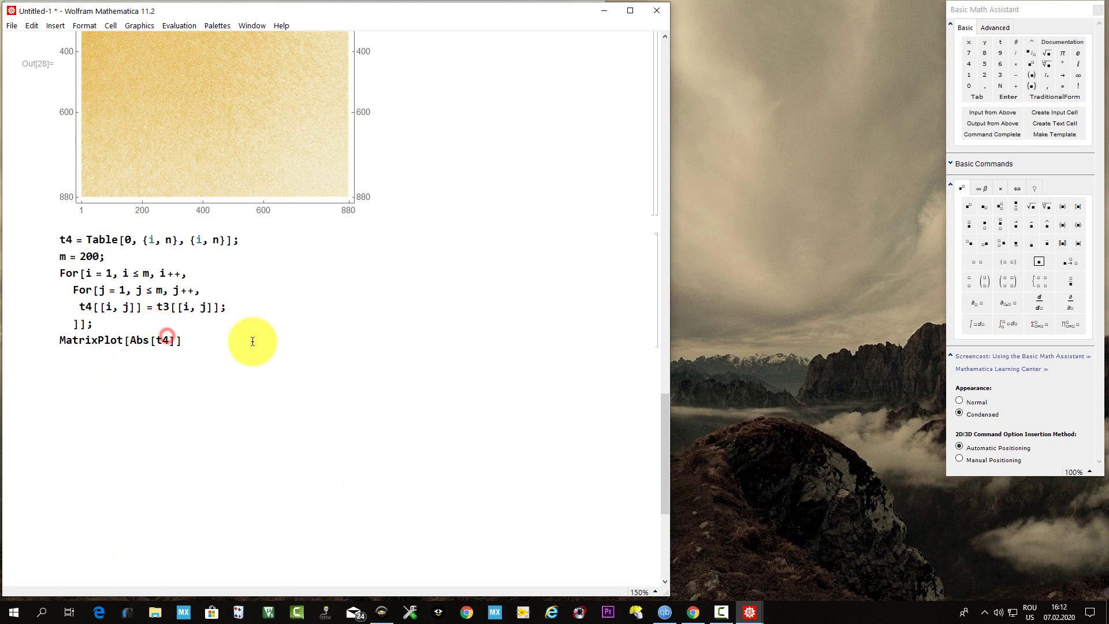
key(shift+Return)
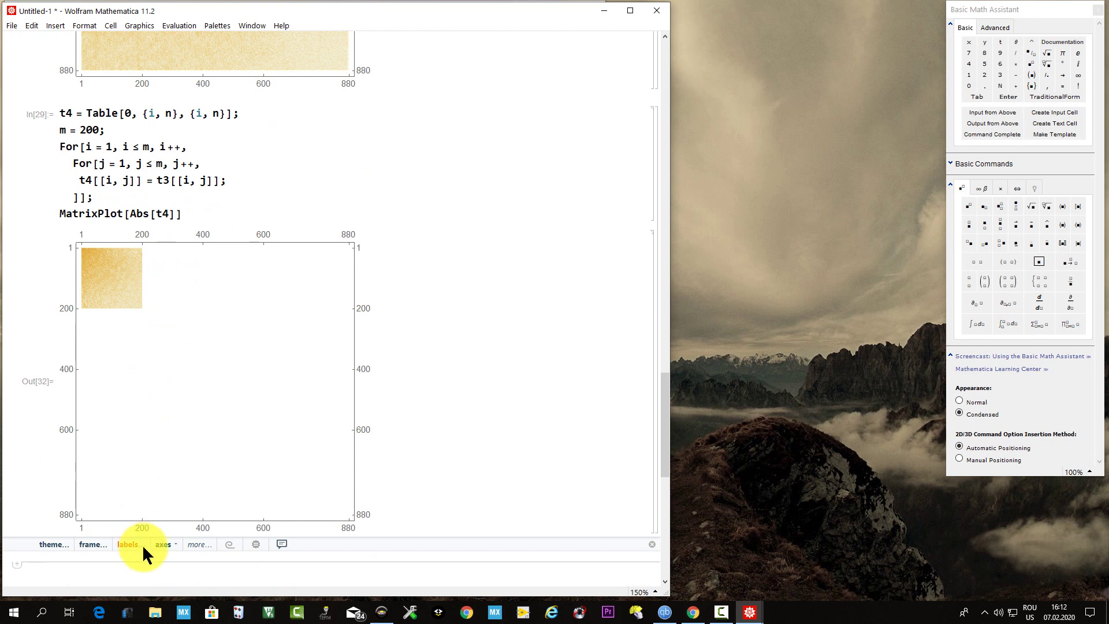
Evaluate ArrayPlot[FourierDCT[t4, 3]] in a new cell to show the reconstructed cat
click(142, 574)
text(ArrayPlot[Fourie)
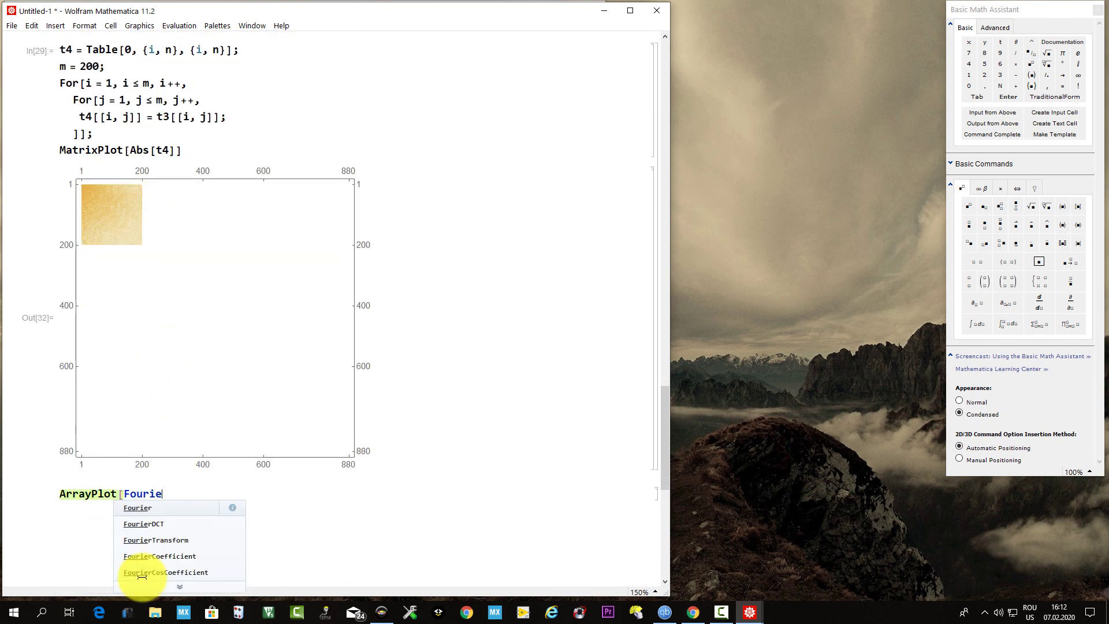
text(rDCT[)
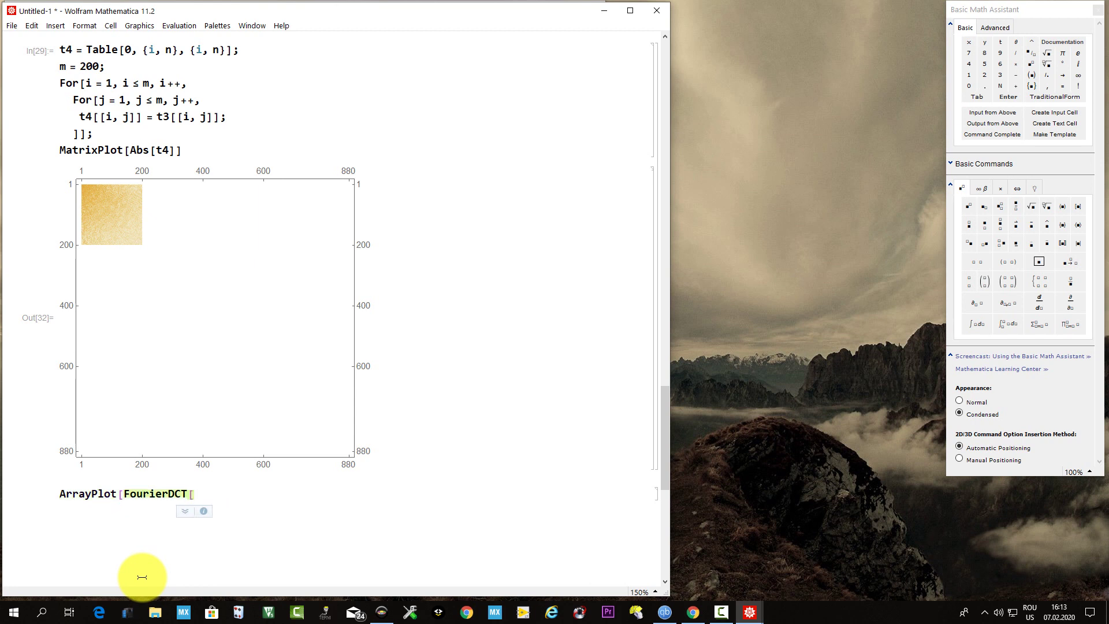
text(t4, 3]])
key(shift+Return)
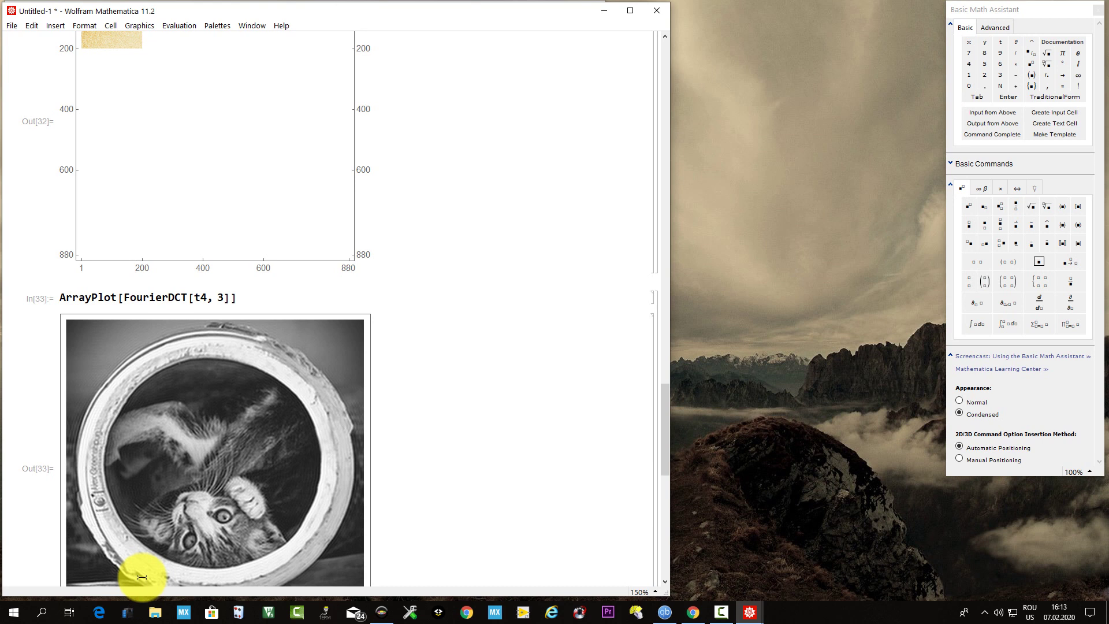
scroll(141, 576, up, 3)
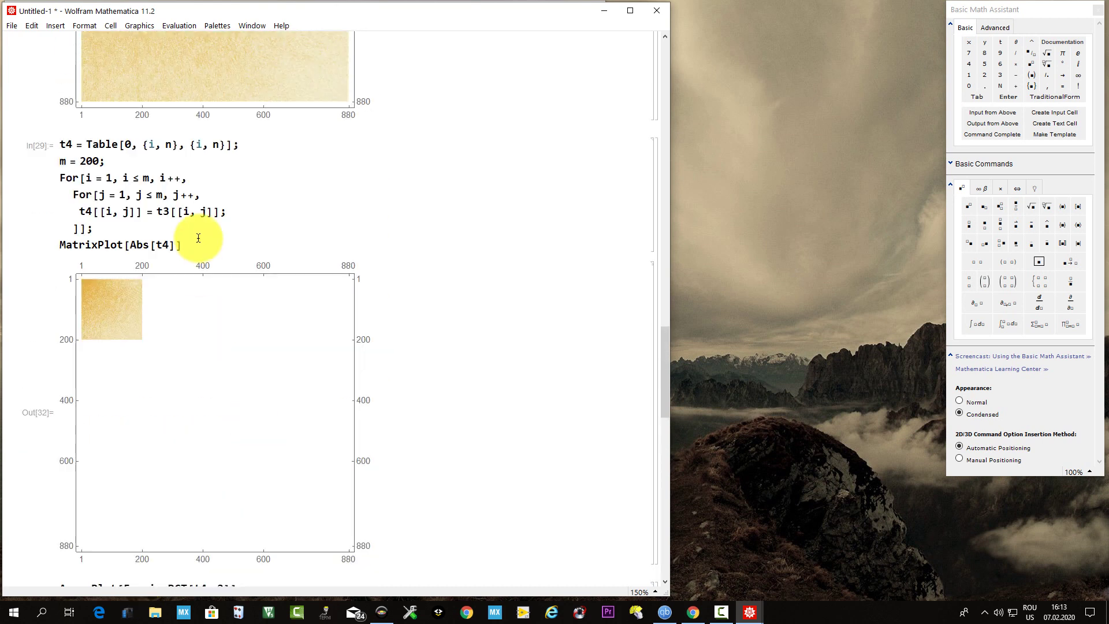
drag(189, 245, 60, 144)
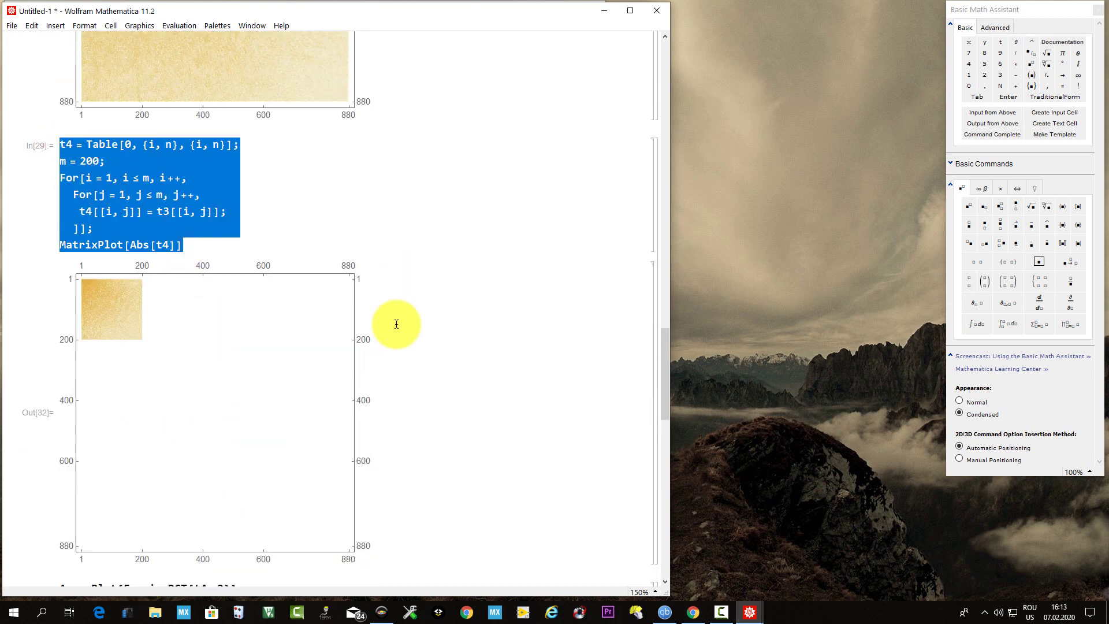
scroll(404, 367, down, 10)
scroll(423, 398, down, 5)
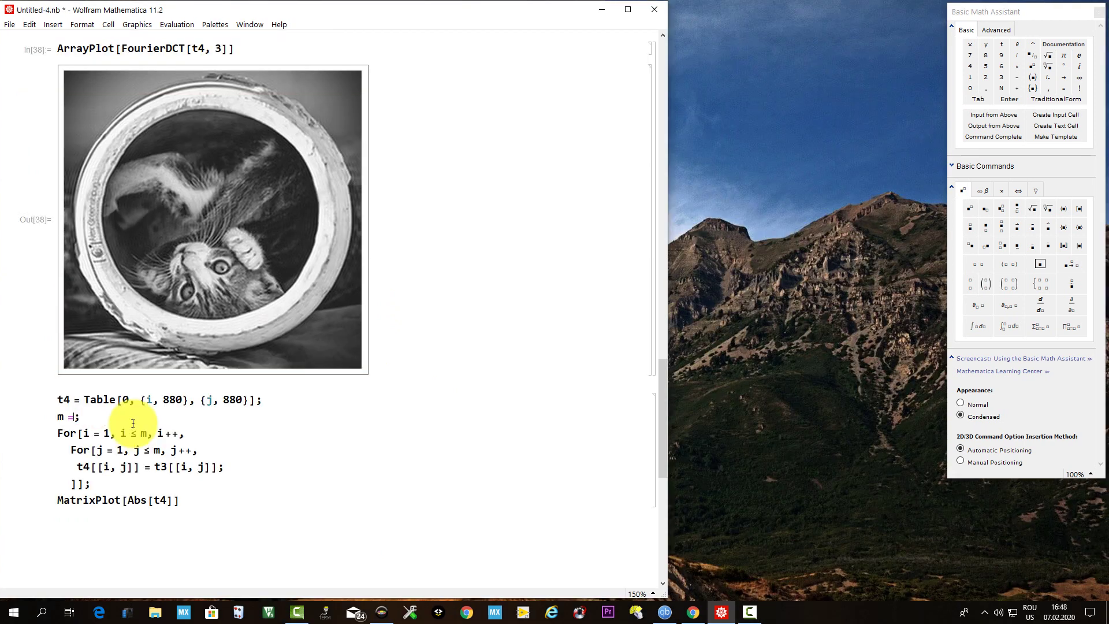
text(Round)
Change the kept block size to m = Round[n/Sqrt[a]]
key(Return)
text(n)
key(ctrl+slash)
key(ctrl+2)
text(a)
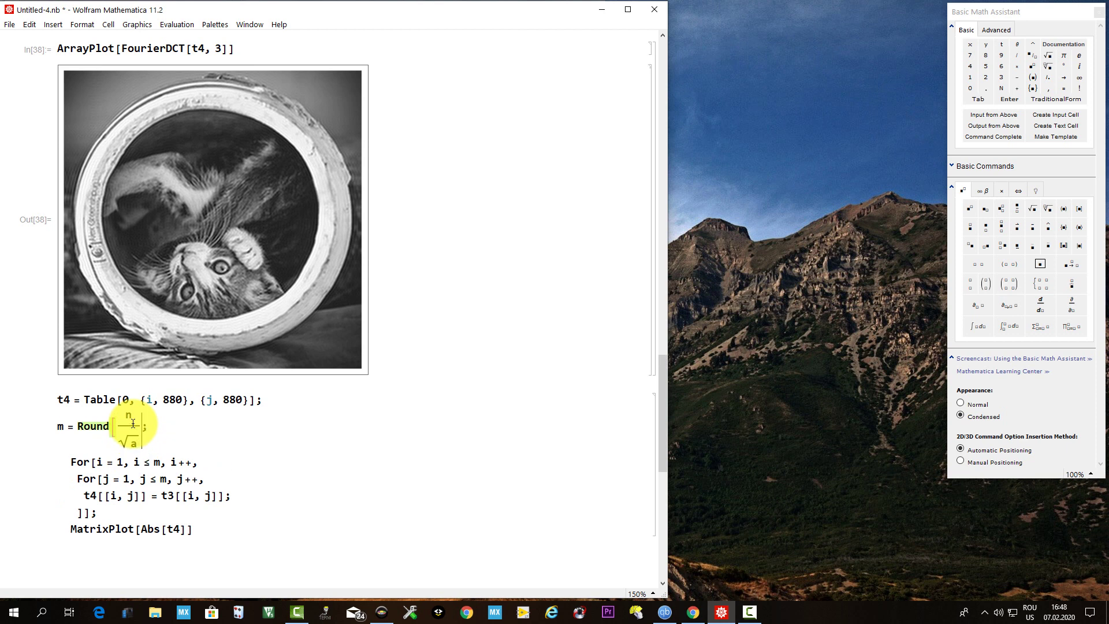
key(bracketright)
Add a = 30, replace MatrixPlot with ArrayPlot[FourierDCT[t4, 3]], and evaluate the cell
click(56, 399)
key(Return)
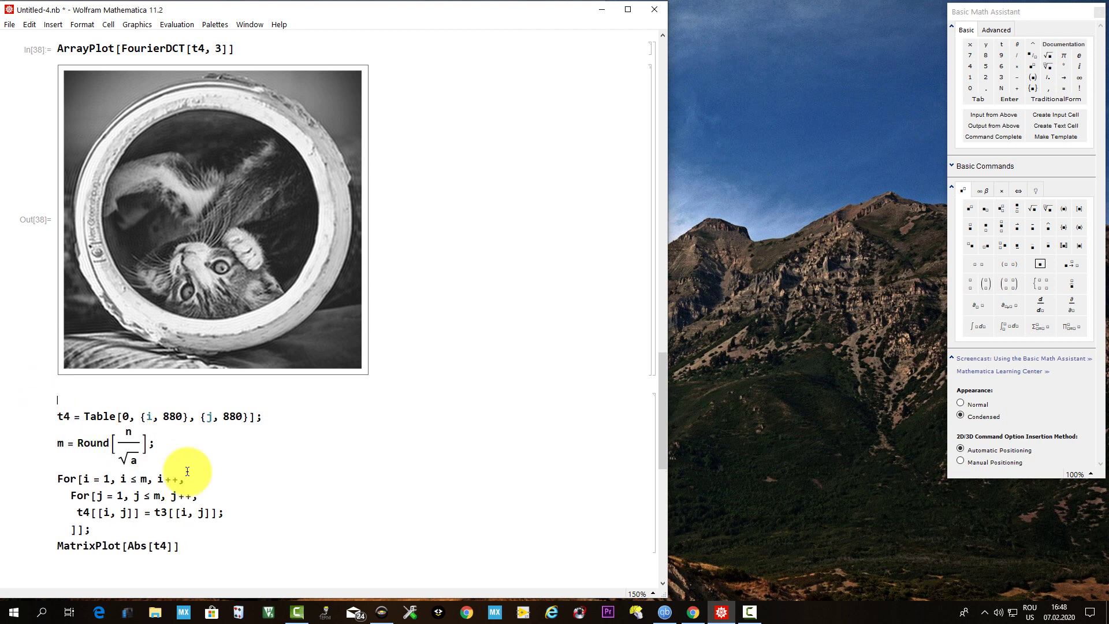
text(a = 30;)
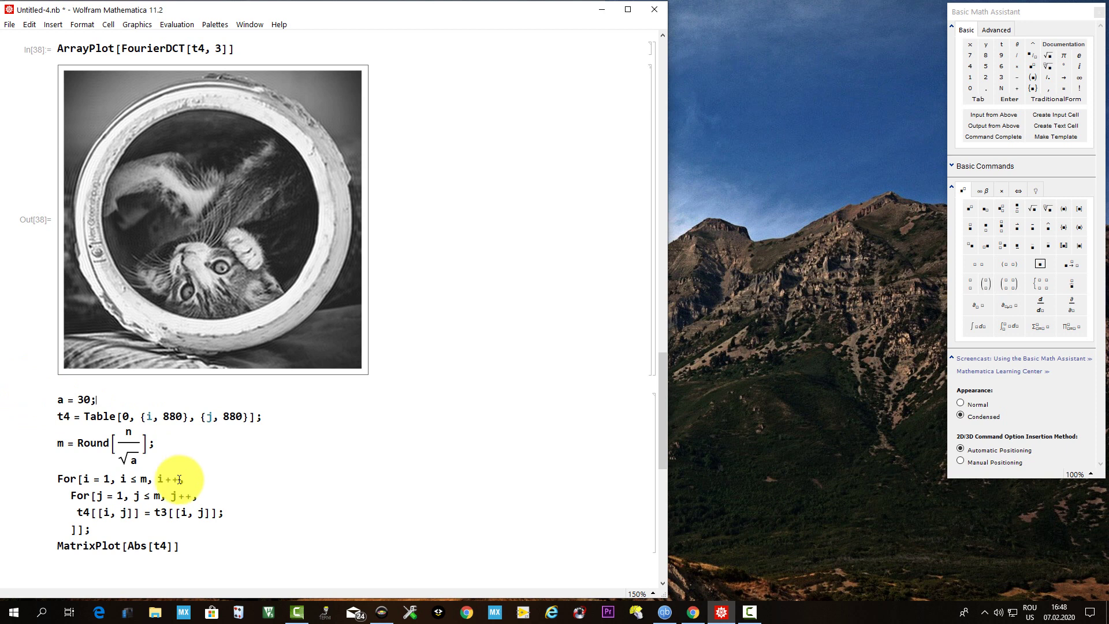
drag(180, 546, 52, 546)
key(BackSpace)
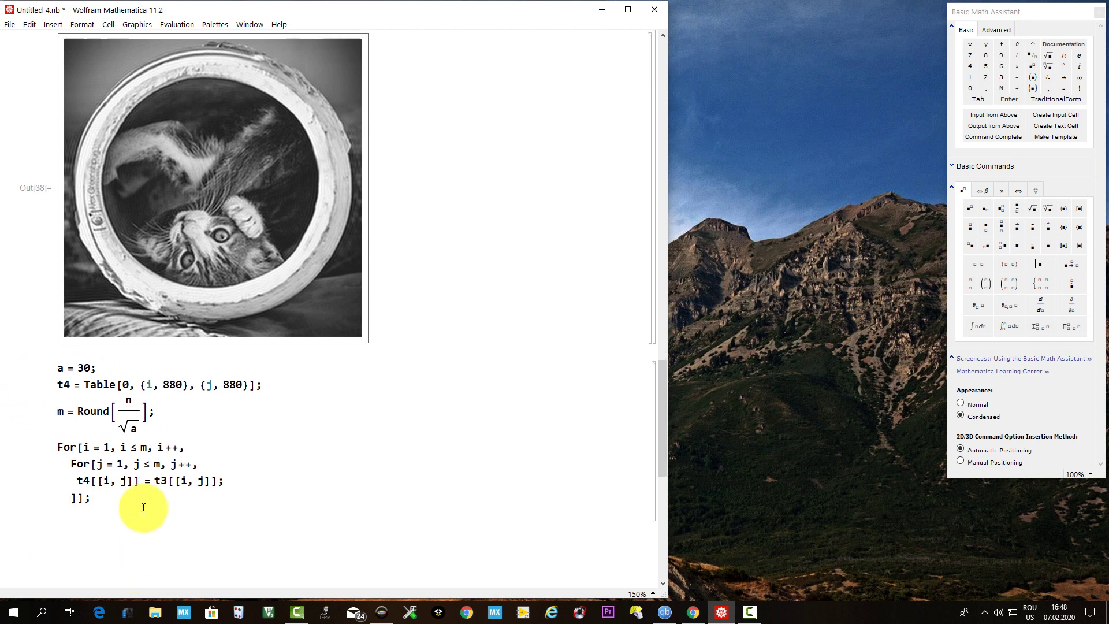
click(92, 499)
key(Return)
text(ArrayPlot[FourierDCT[t4, 3]])
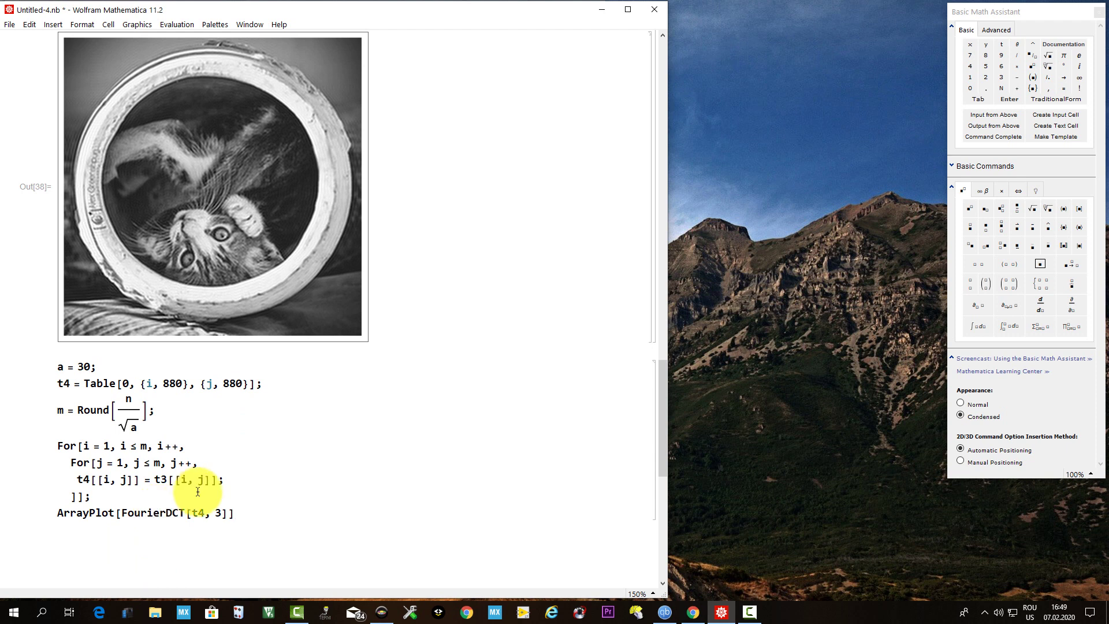
key(shift+Return)
scroll(408, 390, down, 1)
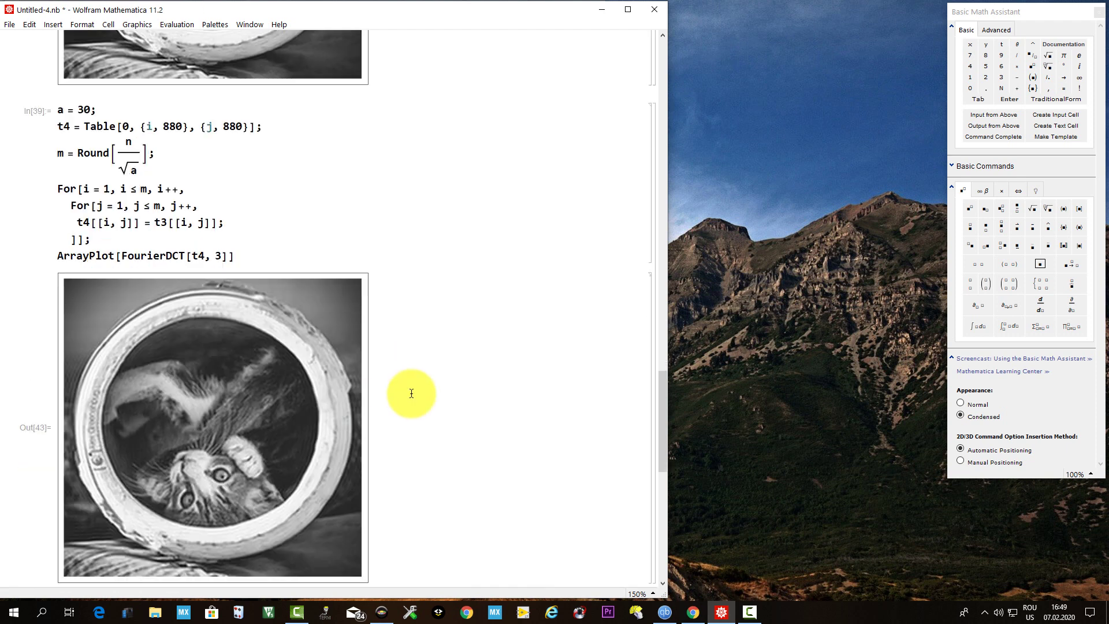
scroll(408, 390, up, 1)
Wrap the reconstruction code in Manipulate with a ranging from 1 to 30, and evaluate it
drag(97, 149, 45, 154)
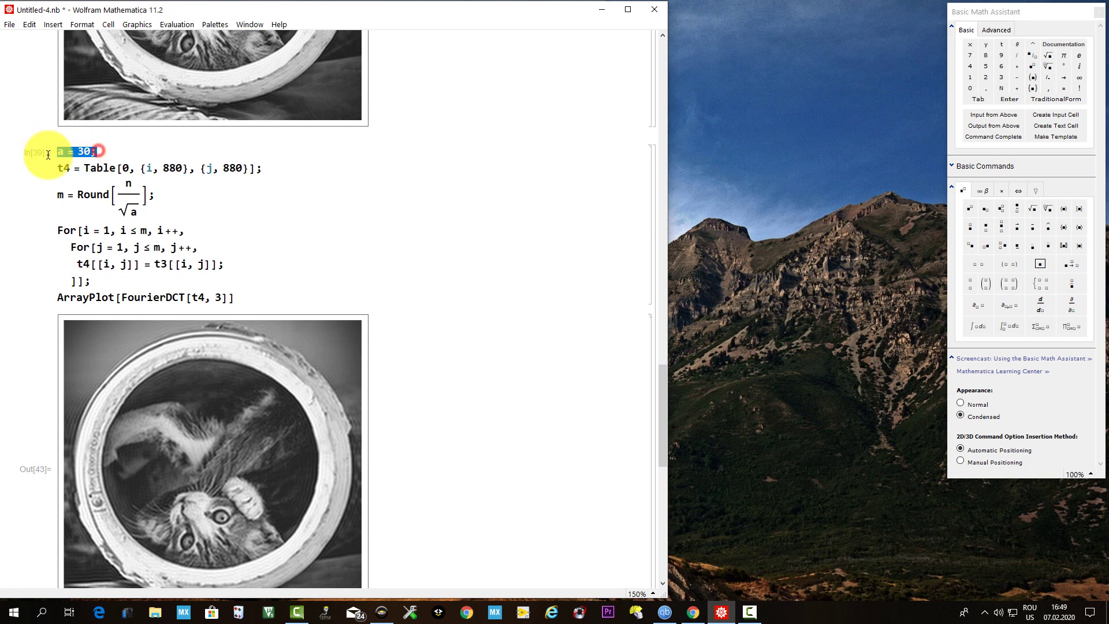
key(BackSpace)
text(Manipula)
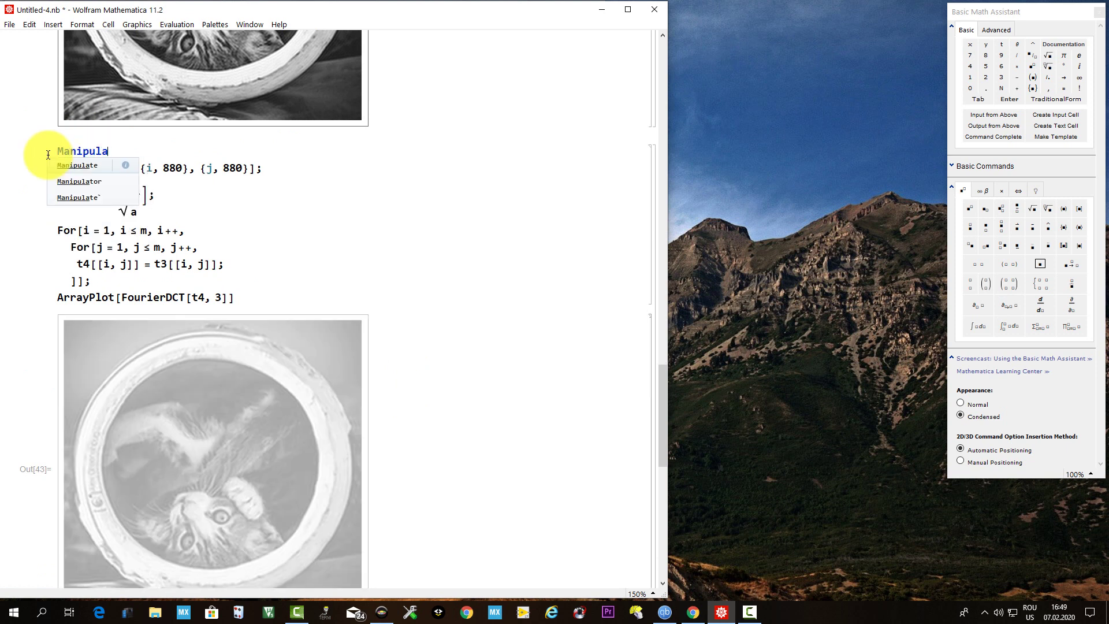
text(te[)
click(250, 306)
text(,)
key(Return)
text({a, 1, 30)
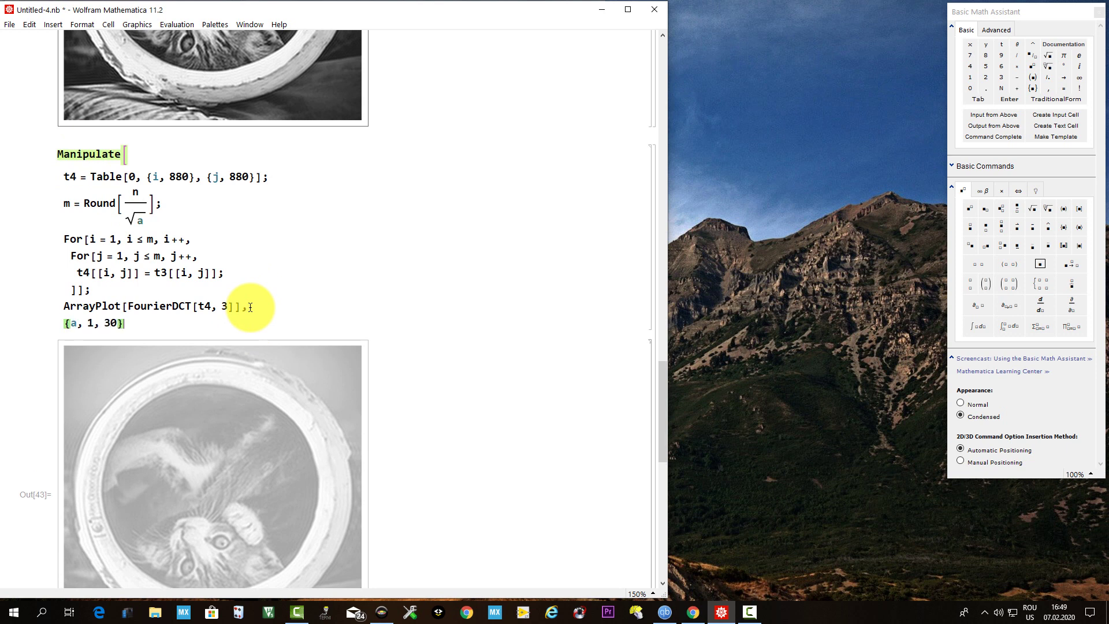
text(])
key(shift+Return)
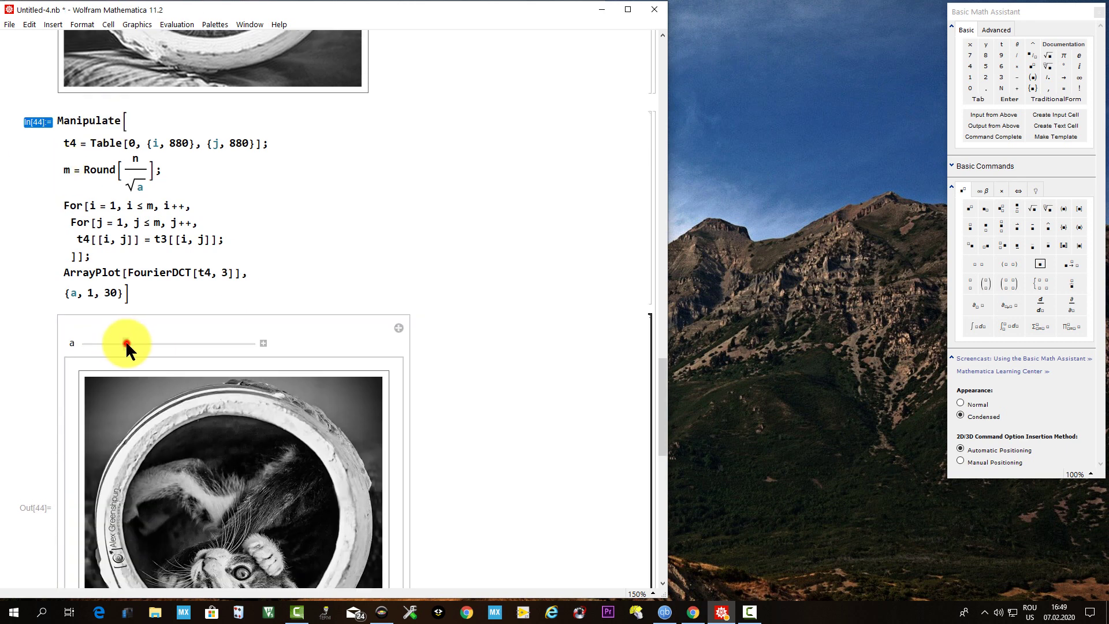
Raise the compression factor slider, then animate a with the Play control
drag(135, 340, 169, 340)
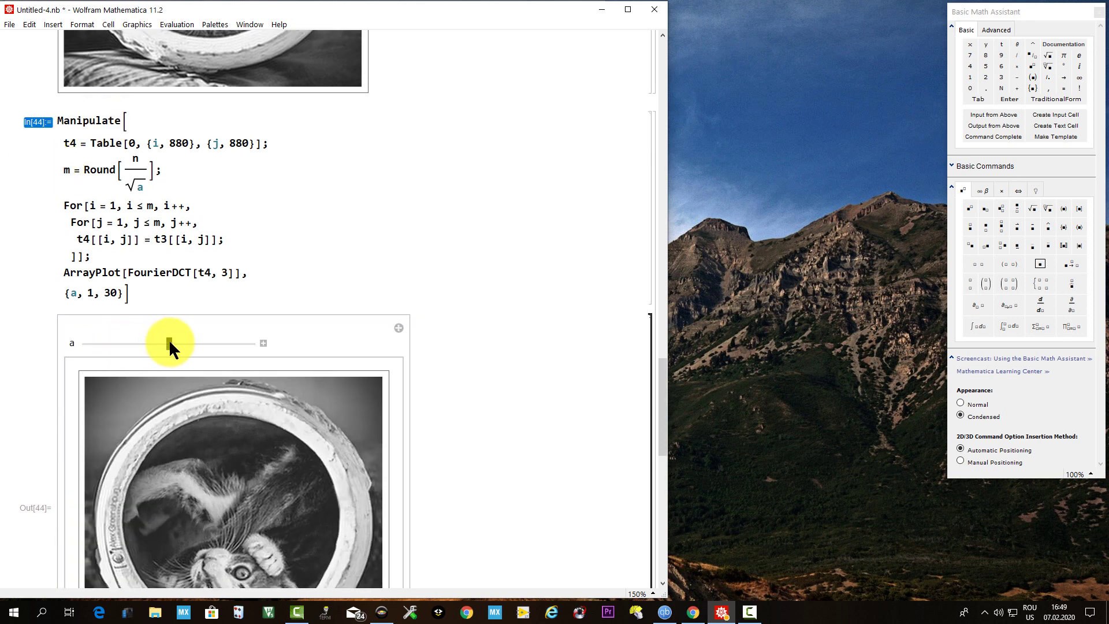
click(212, 340)
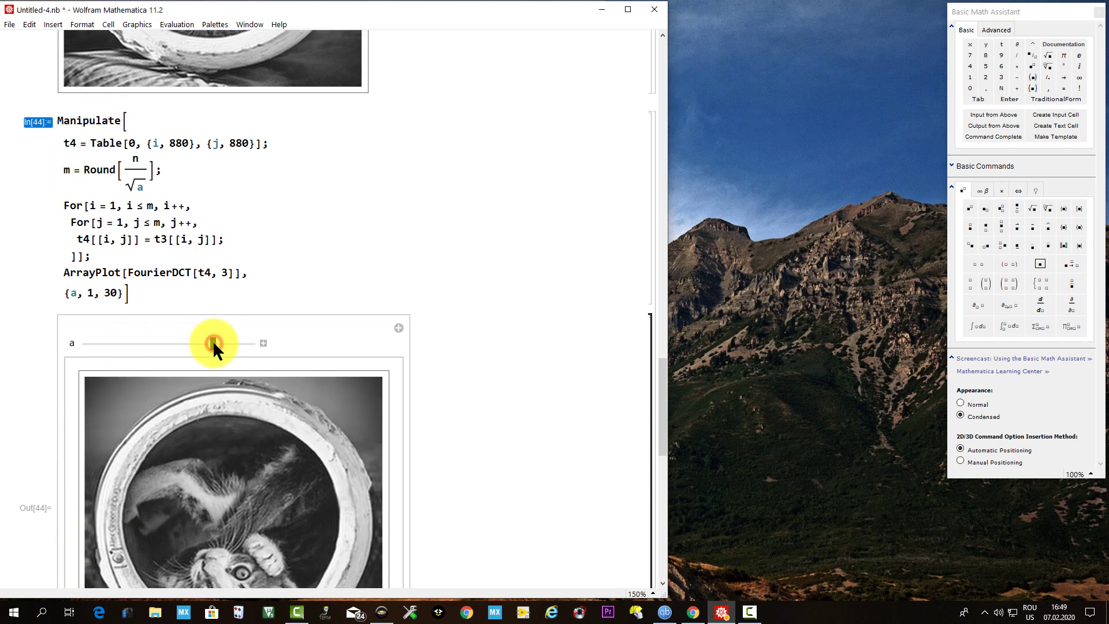
click(263, 342)
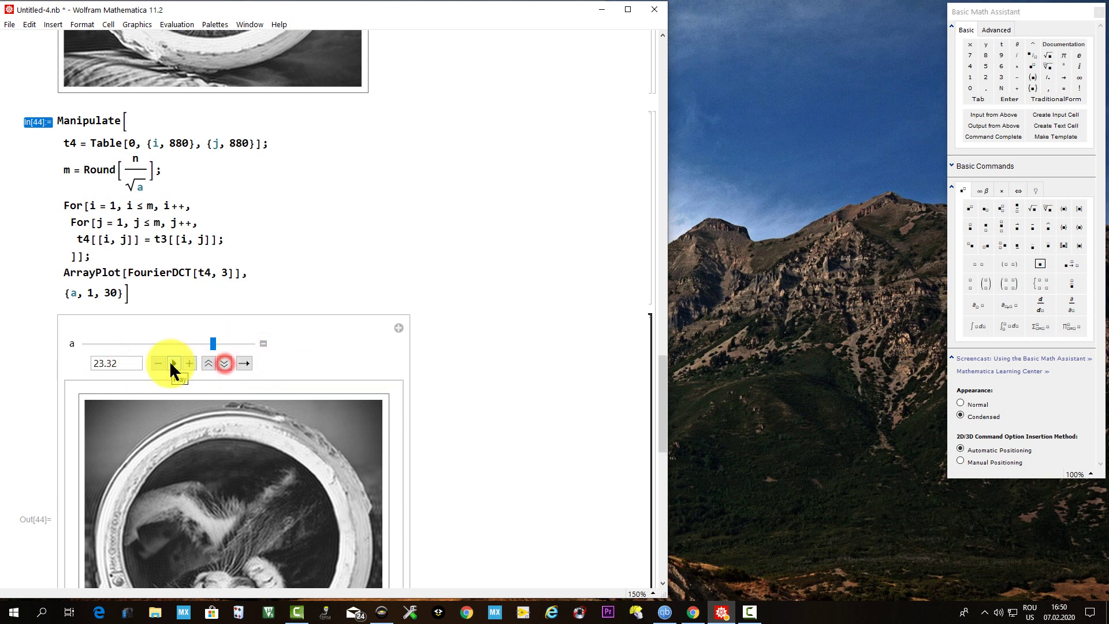
click(174, 361)
scroll(660, 418, down, 2)
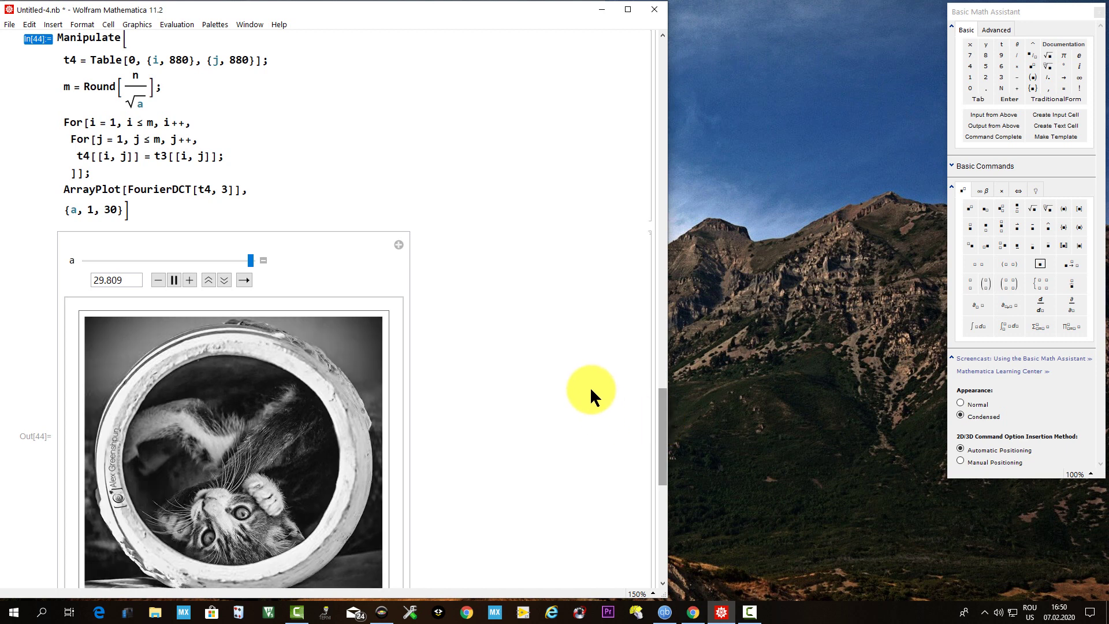
scroll(627, 410, down, 3)
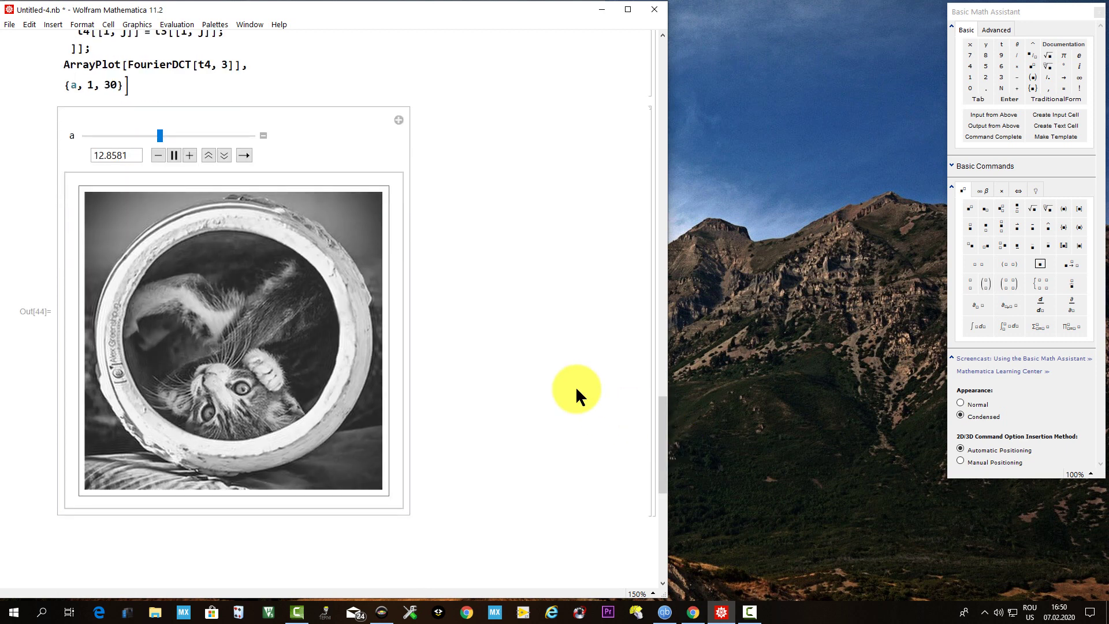